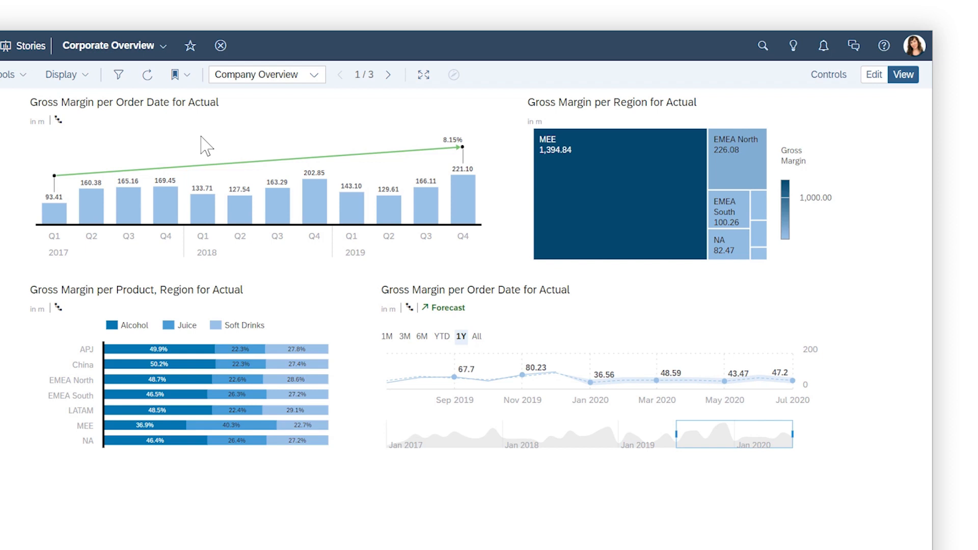
Filter the Gross Margin per Order Date bar chart to the four quarters of 2018
left_click(203, 209)
left_click(242, 213, "ctrl")
left_click(276, 217, "ctrl")
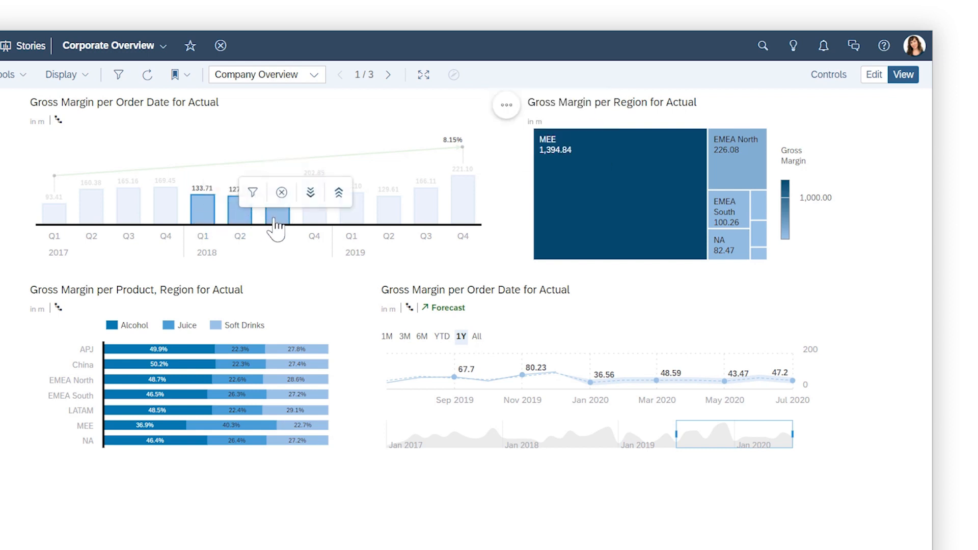
left_click(310, 219, "ctrl")
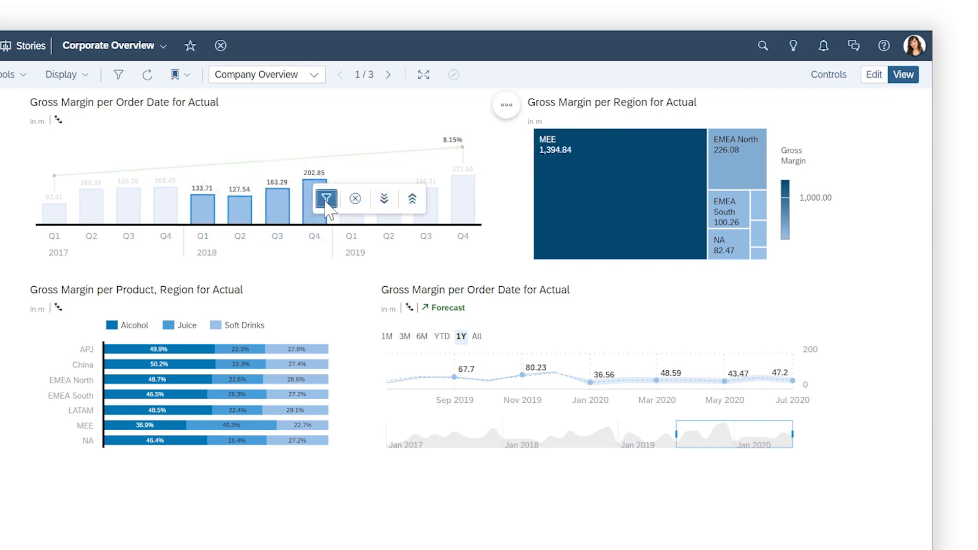
left_click(326, 198)
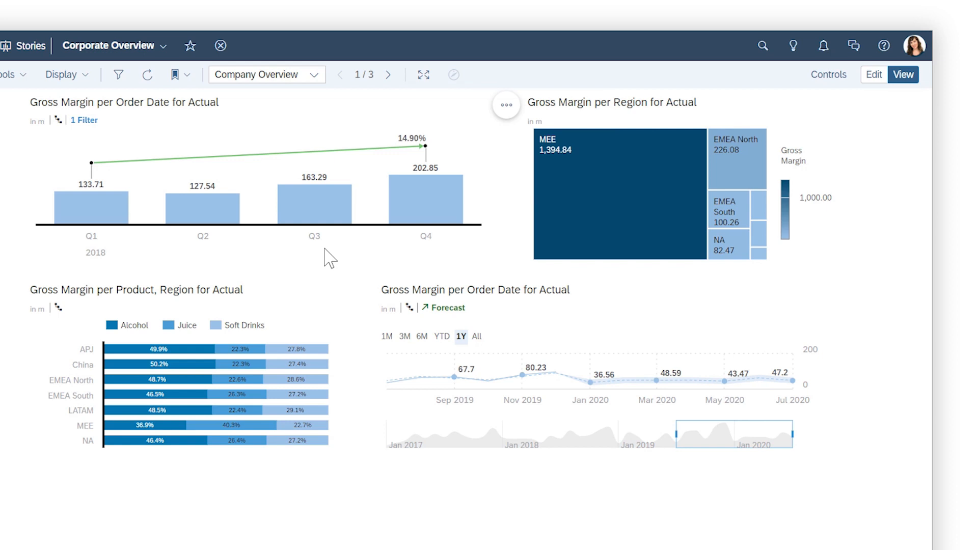
Exclude the MEE region from the Gross Margin per Region treemap
left_click(662, 238)
left_click(694, 213)
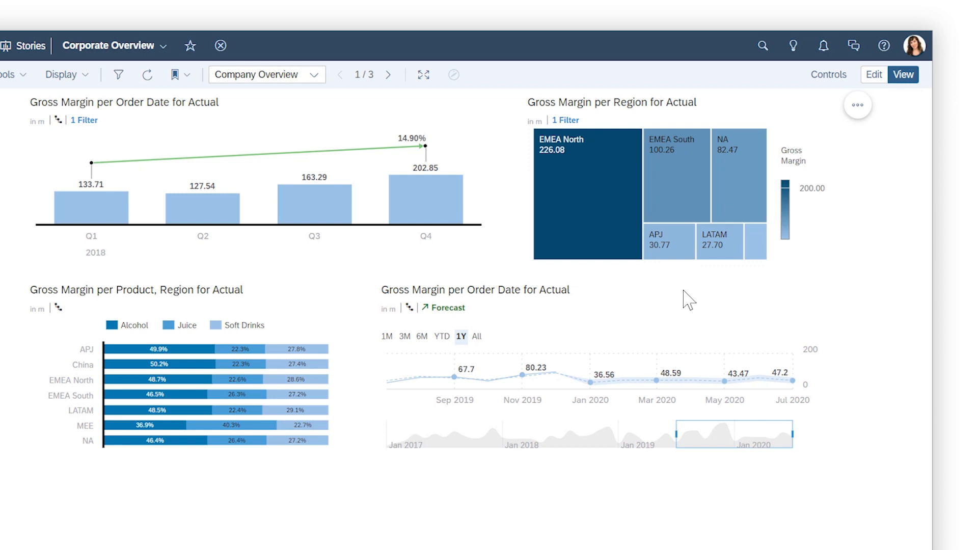
Highlight Soft Drinks in the Gross Margin per Product, Region chart, filter it to the APJ region and remove that filter again
left_click(218, 330)
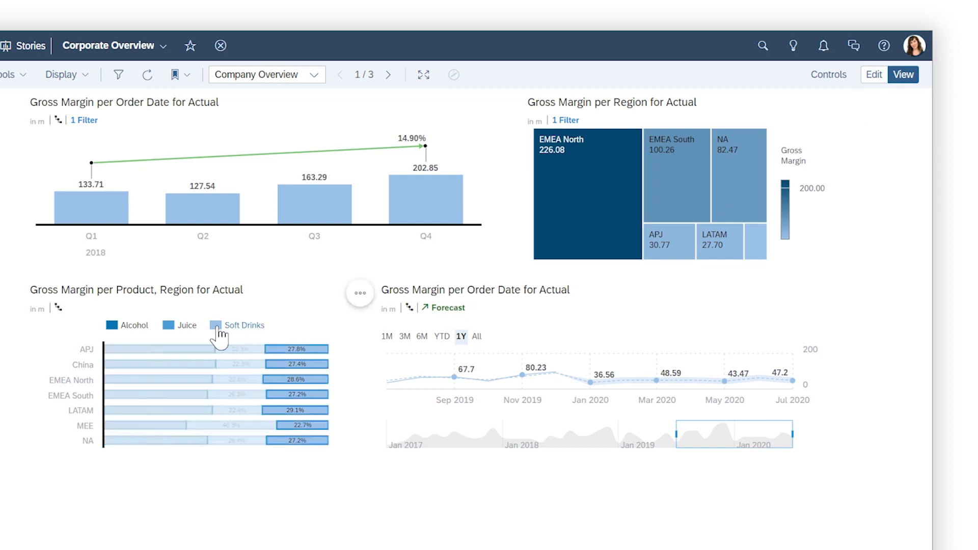
left_click(218, 331)
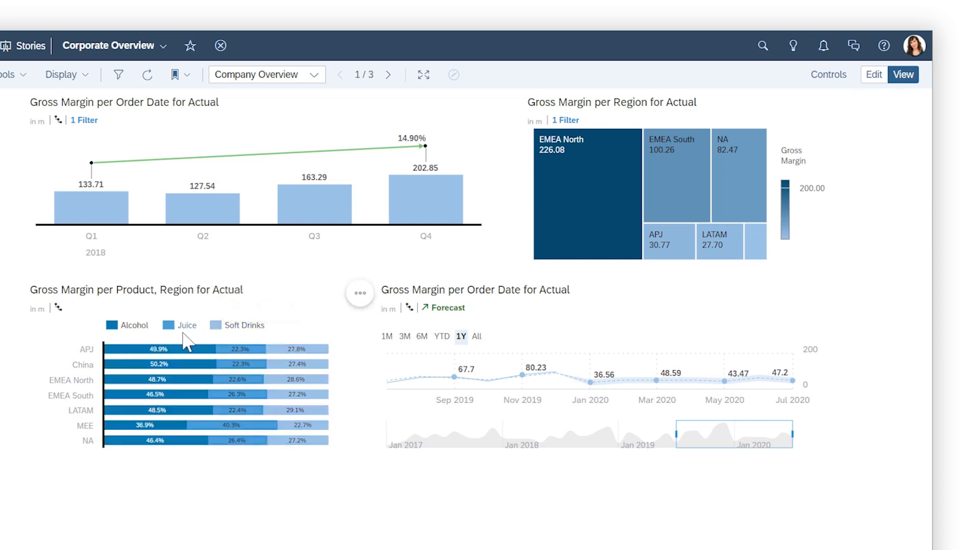
left_click(87, 352)
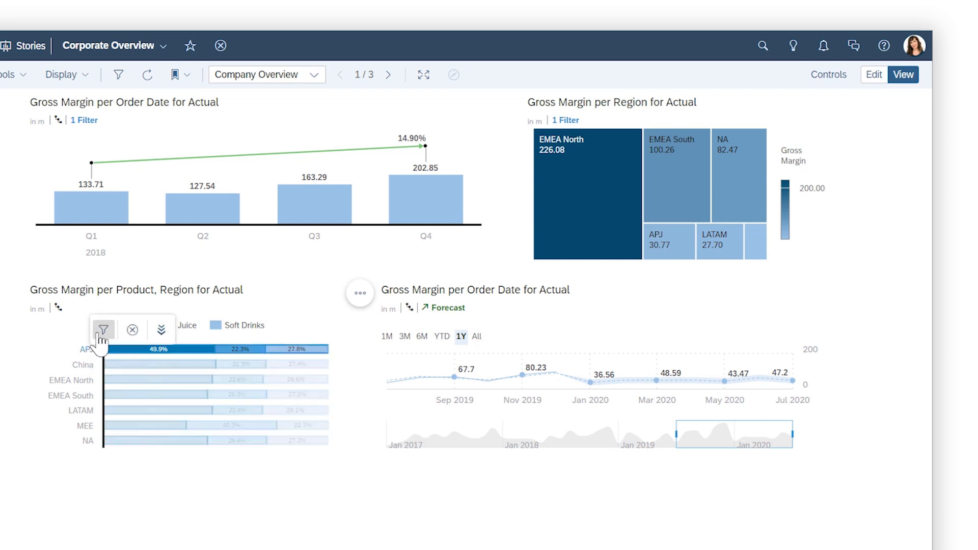
left_click(100, 330)
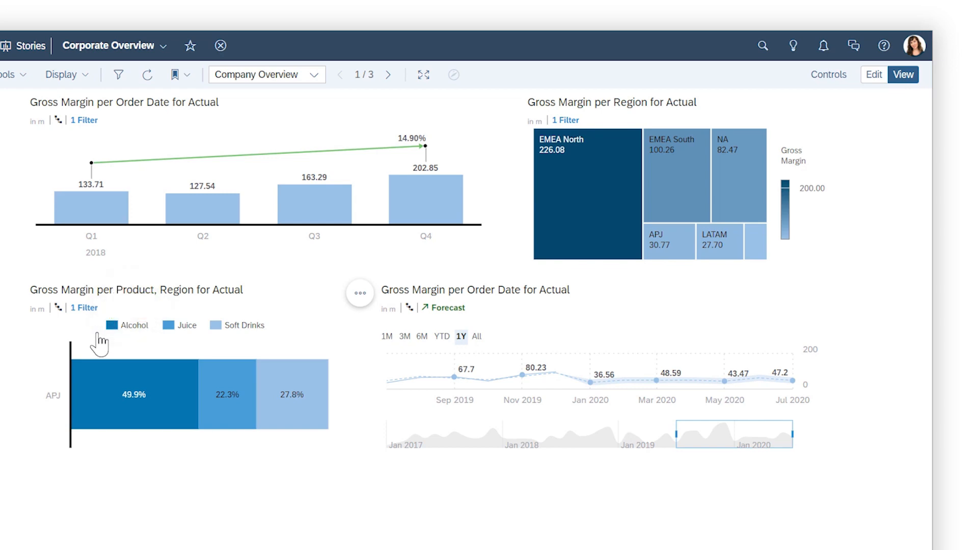
left_click(102, 308)
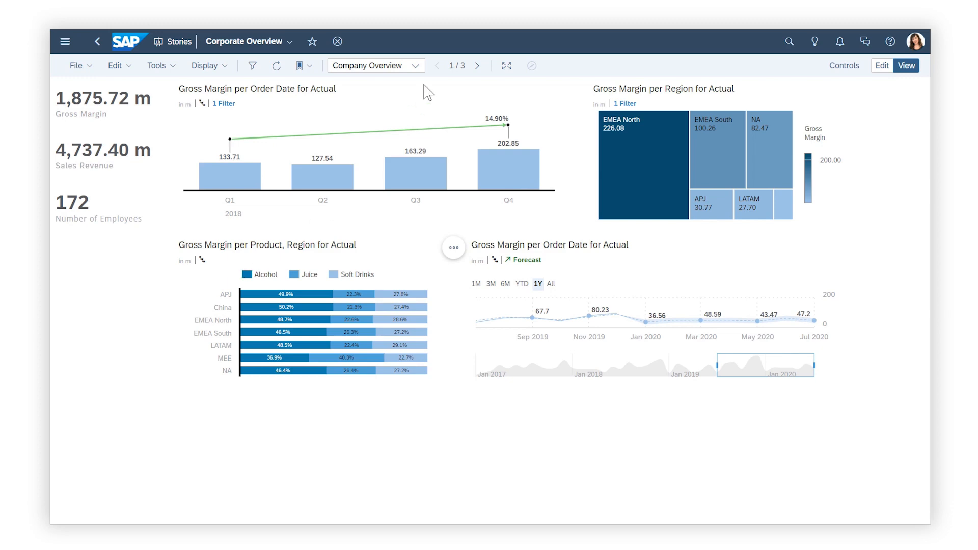
On the HR Details page, filter the AIN360_HR table to the five employees in rows 5 to 9
left_click(477, 66)
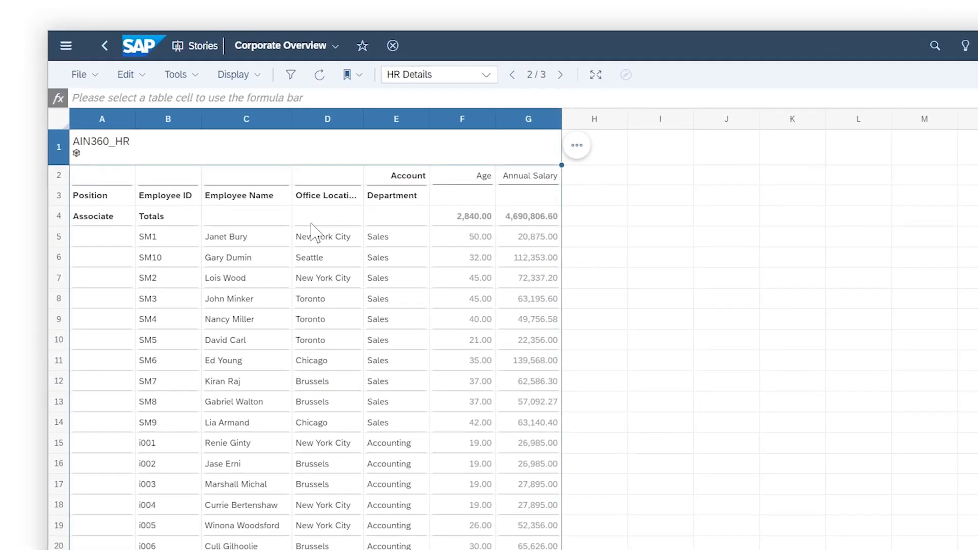
left_click_drag(274, 235, 270, 316)
right_click(269, 324)
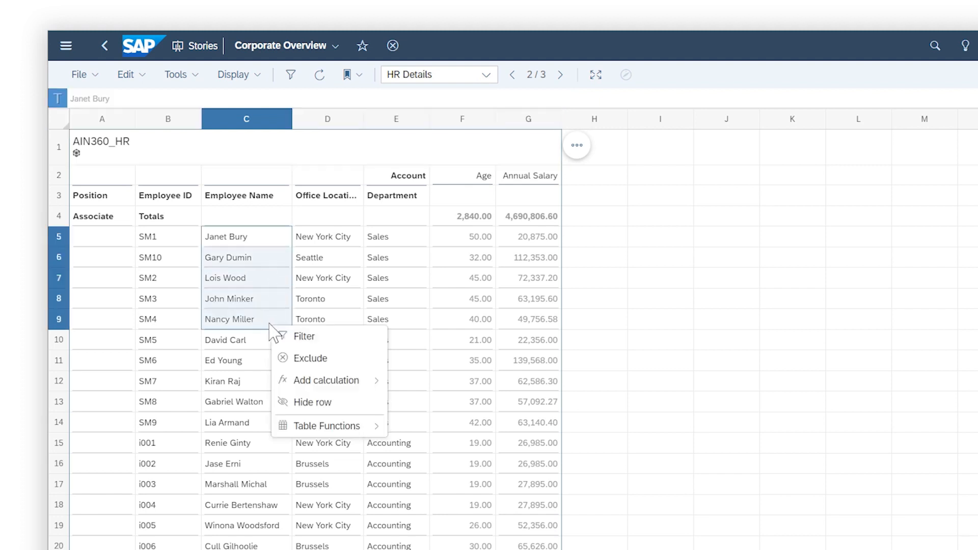
left_click(280, 338)
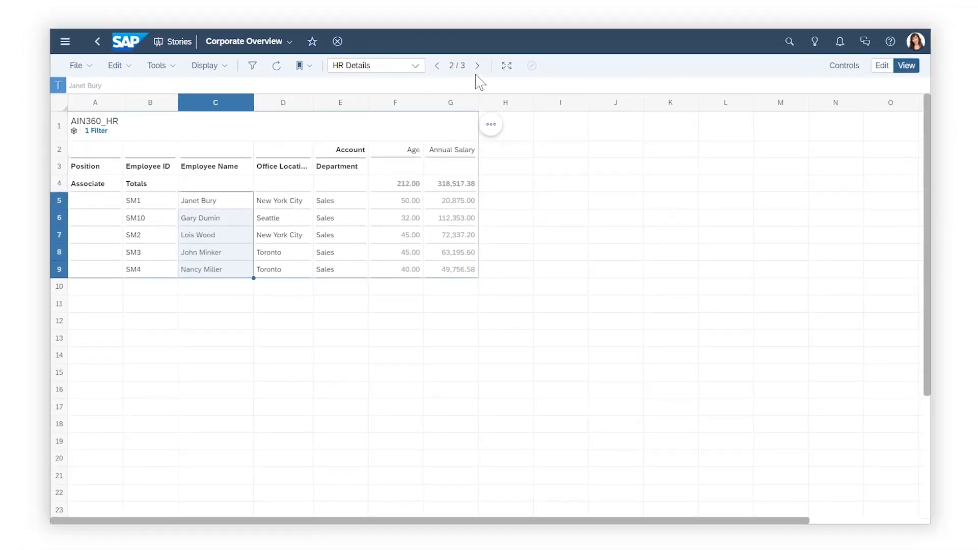
On the Shipping Analysis page, filter the map to a freehand polygon drawn around eastern North America
left_click(477, 65)
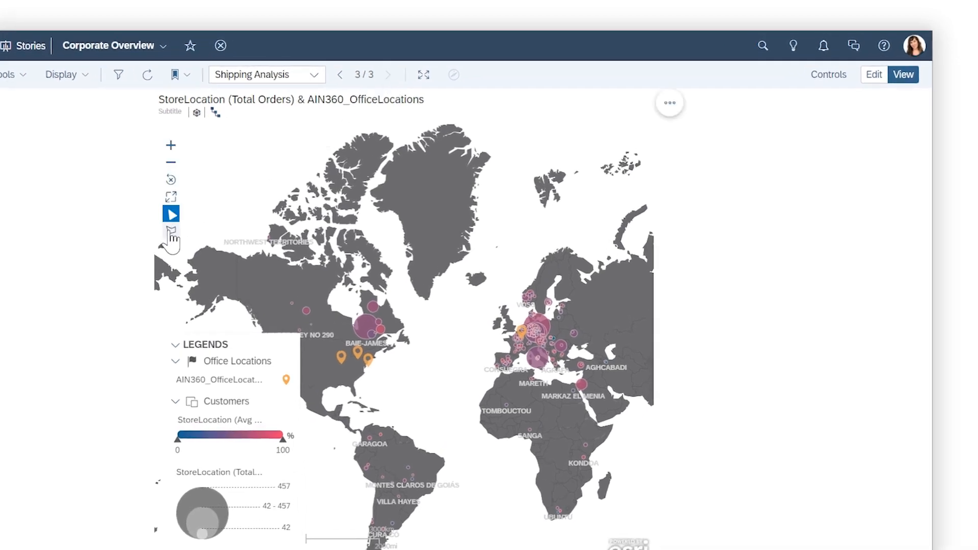
left_click(172, 233)
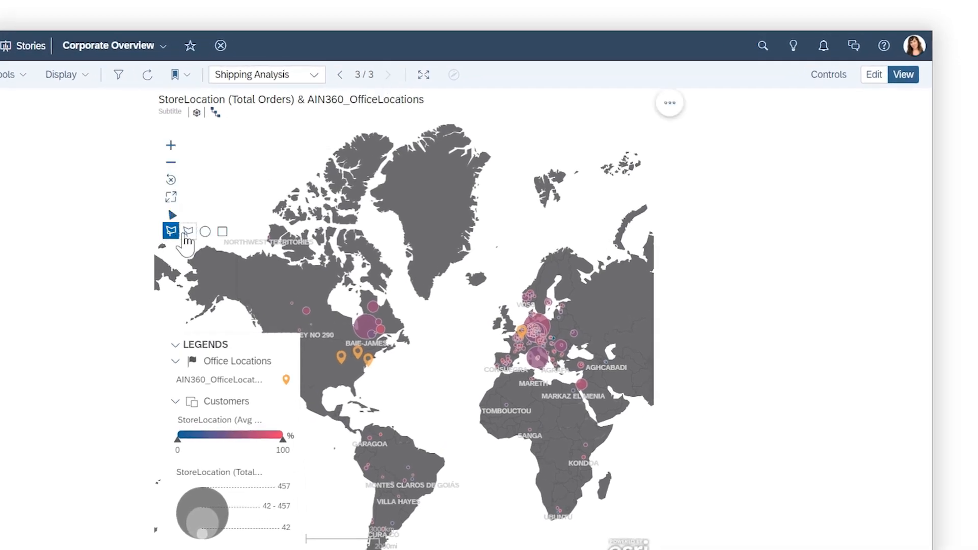
mouse_move(341, 301)
left_mouse_down()
mouse_move(407, 397)
mouse_move(337, 331)
mouse_move(341, 303)
left_mouse_up()
left_click(387, 343)
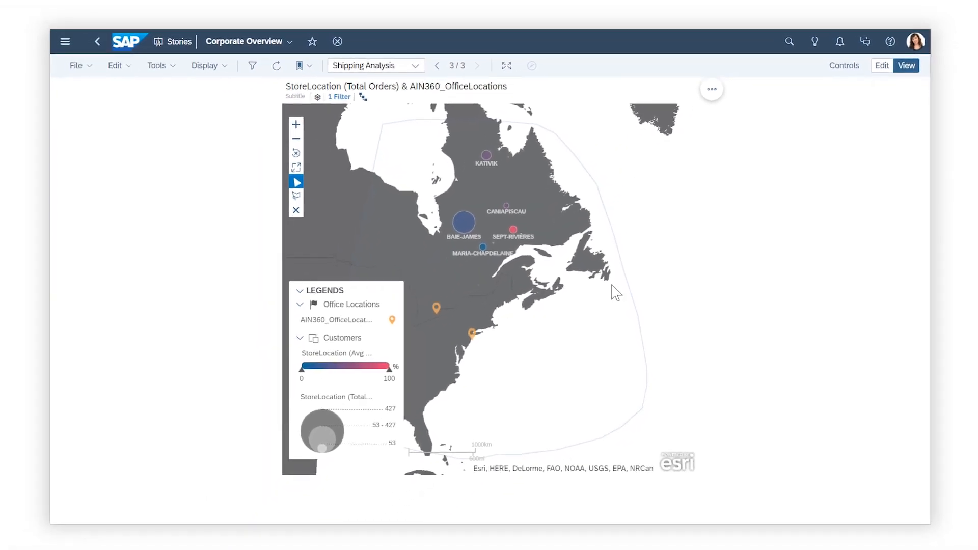
Switch the story to edit mode and delete the Polygon Filter from the map in the Designer
left_click(882, 66)
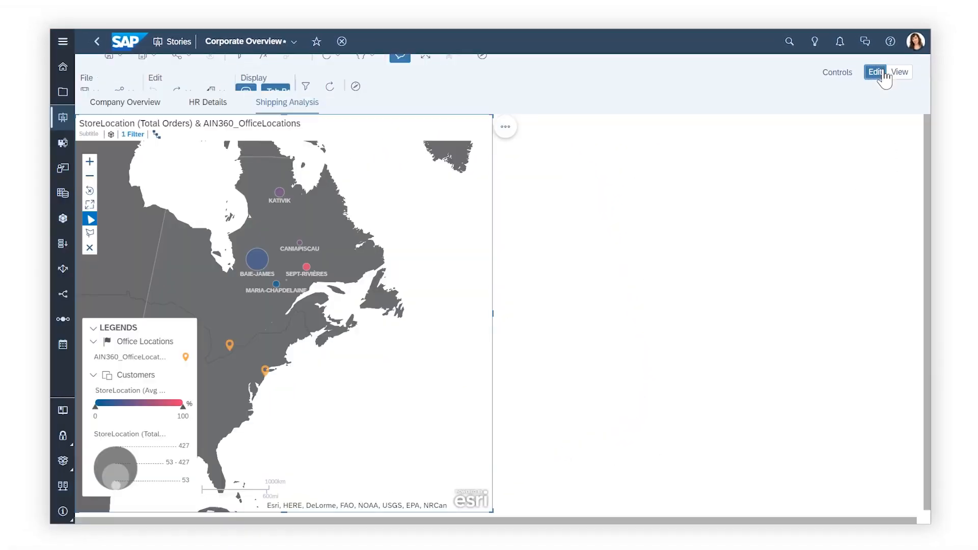
left_click(798, 74)
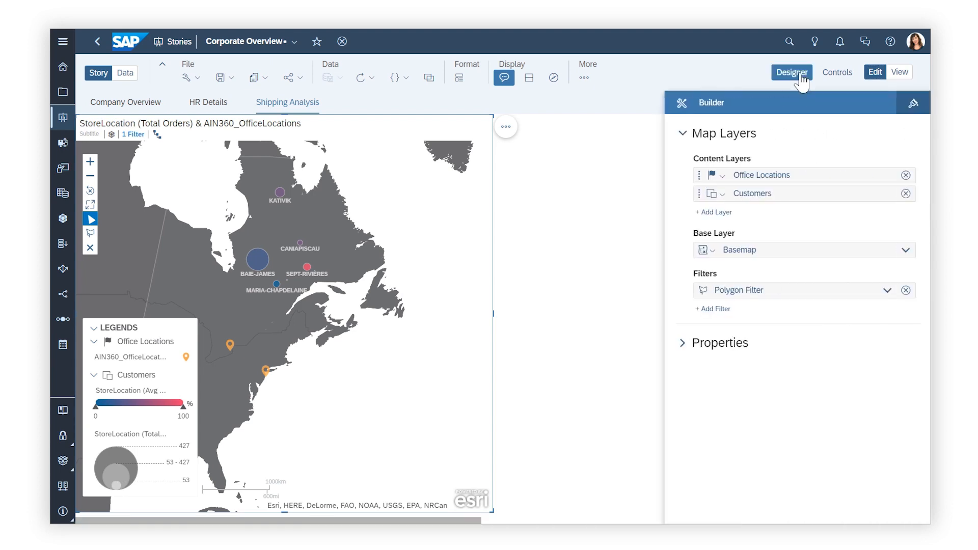
left_click(905, 290)
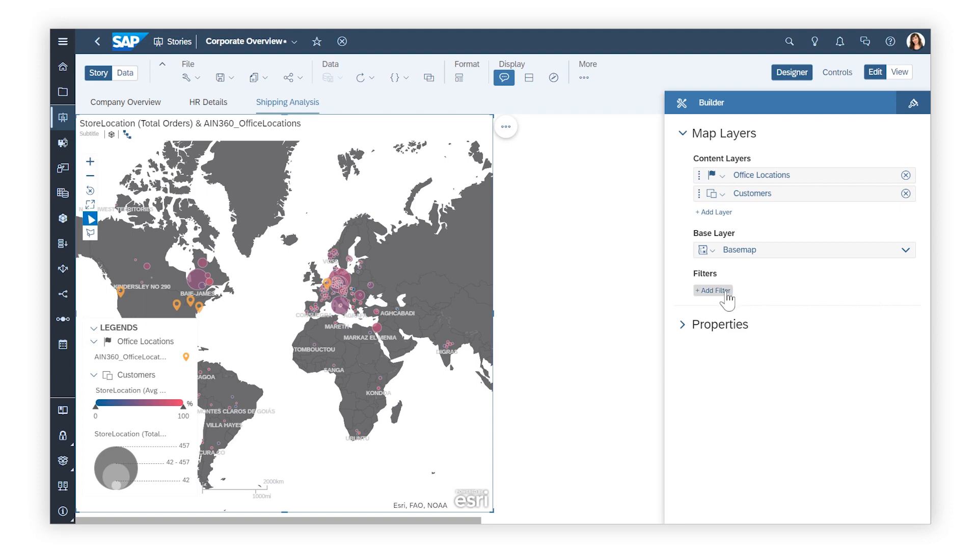
Add a Distance map filter that shows StoreLocation within 1000 kilometers of AIN360_OfficeLocations
left_click(698, 290)
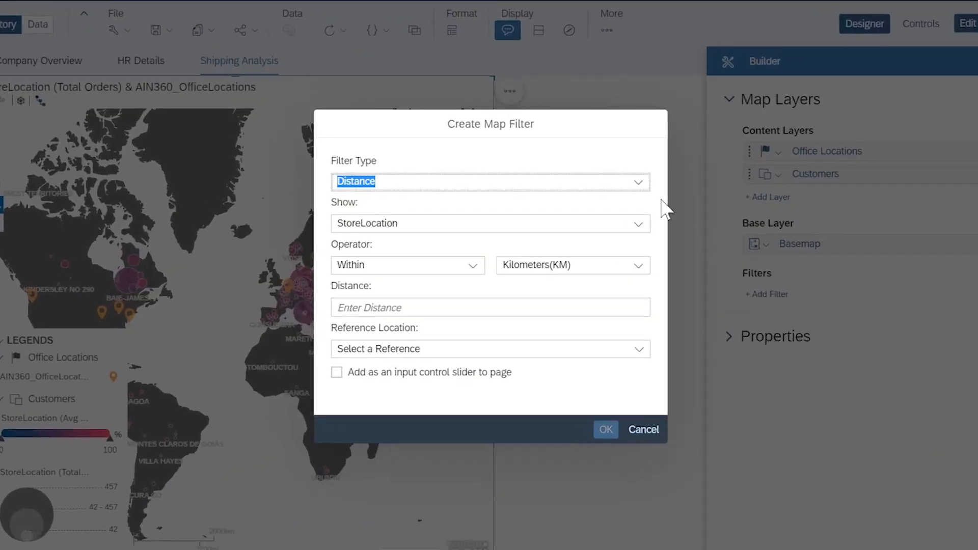
left_click(643, 189)
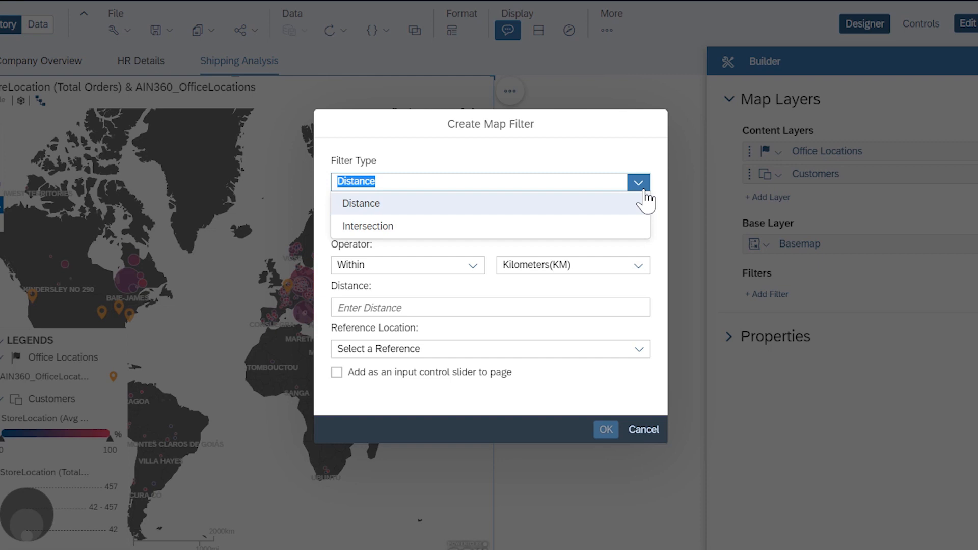
left_click(375, 208)
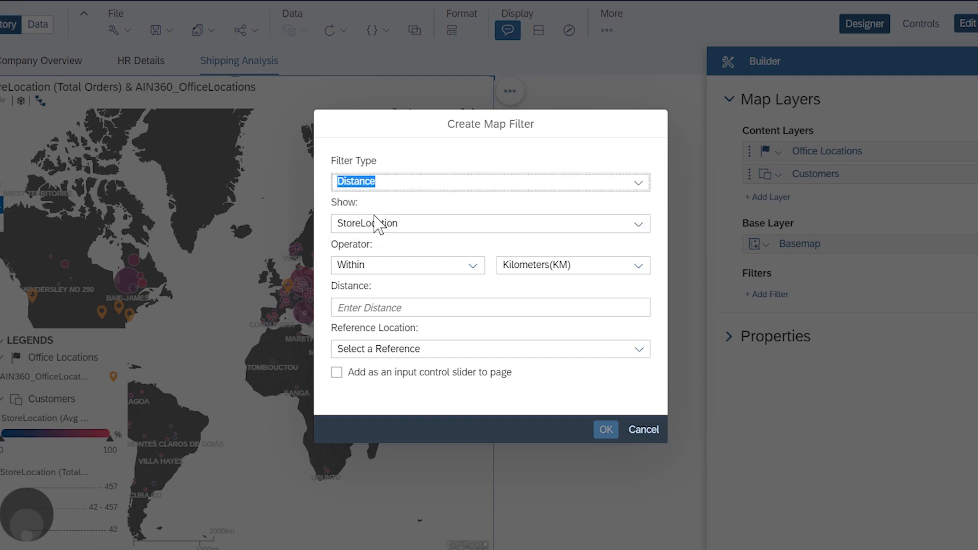
left_click(365, 313)
type("1000")
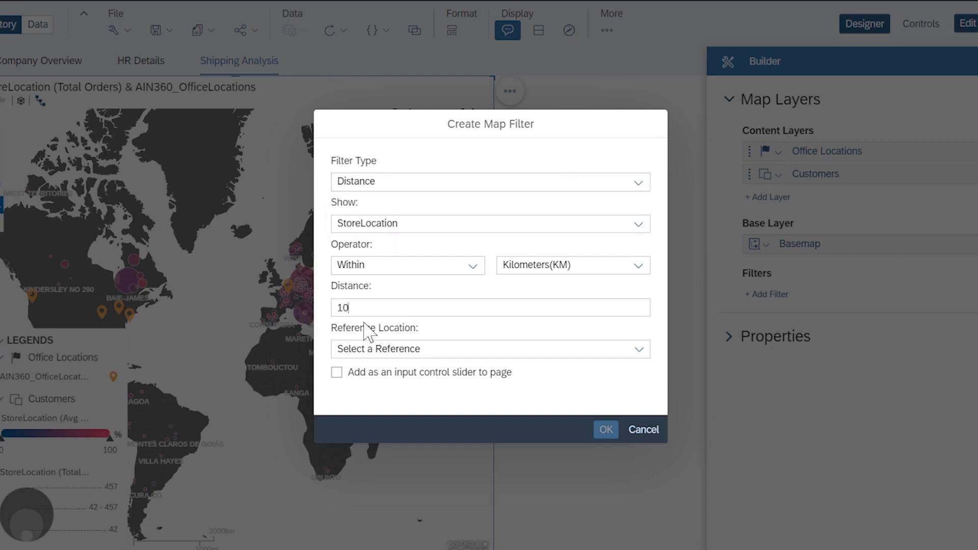
left_click(639, 353)
left_click(318, 222)
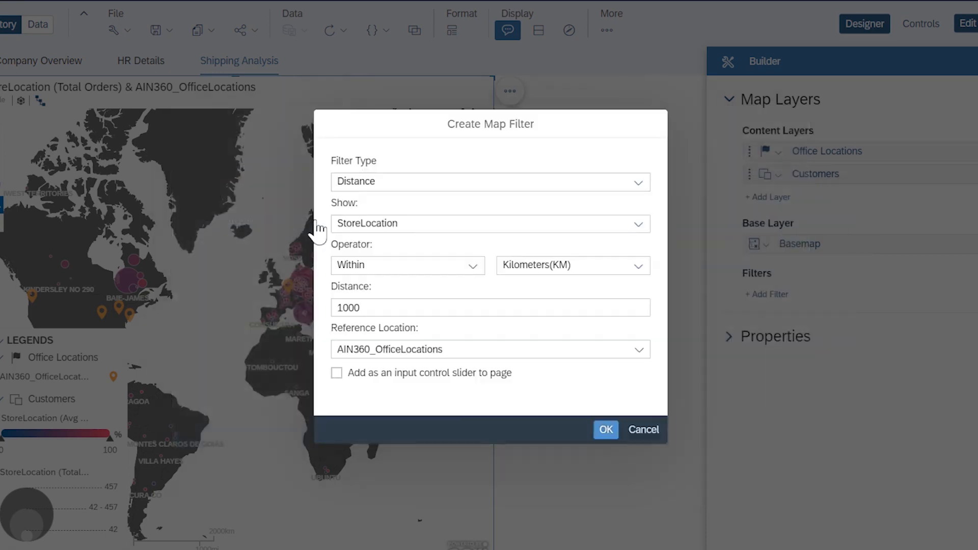
left_click(606, 429)
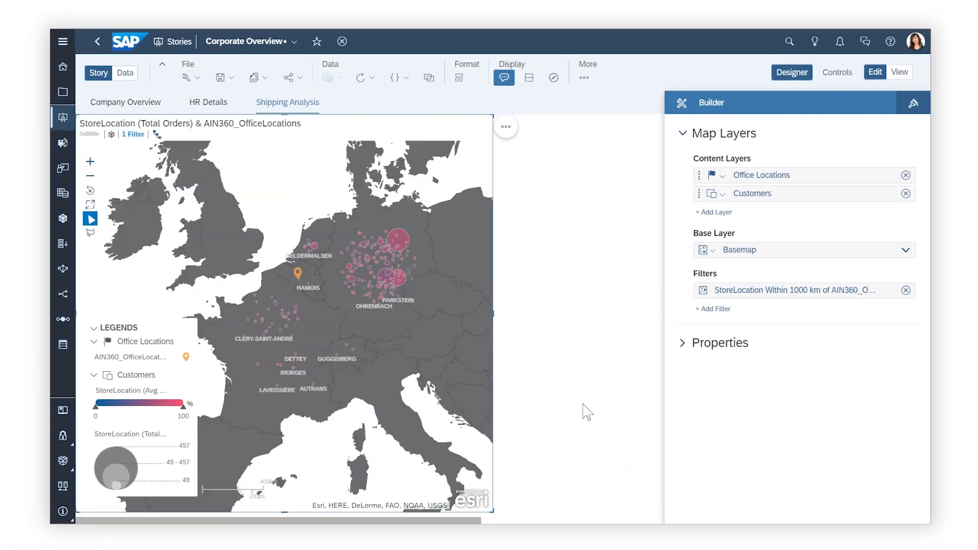
On the Company Overview page, remove the Order Date filter from the Gross Margin per Order Date bar chart
left_click(126, 104)
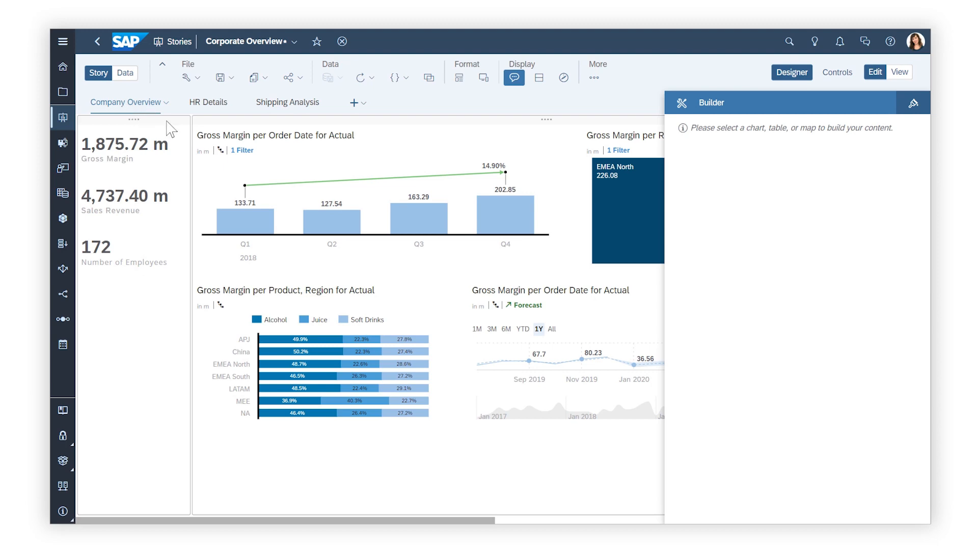
left_click(314, 158)
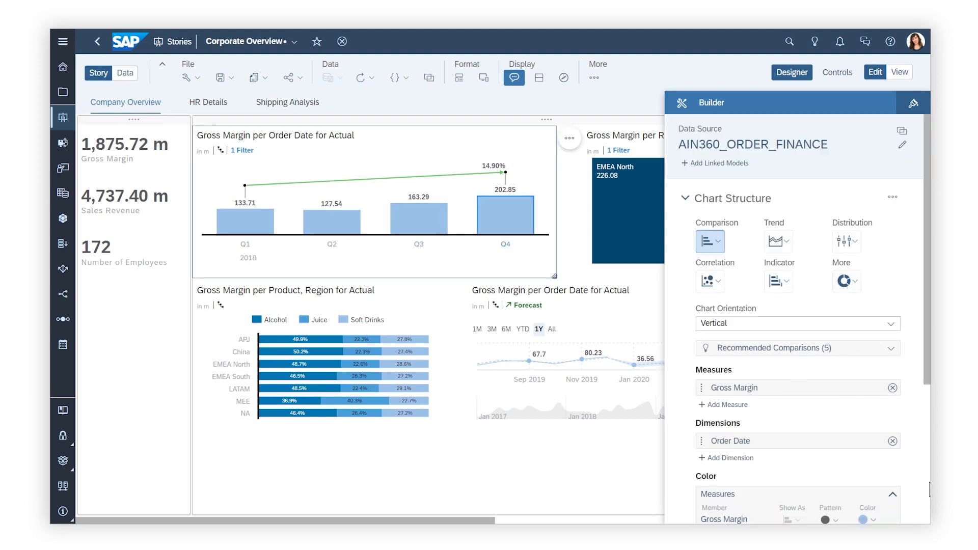
scroll(927, 506, "down", 5)
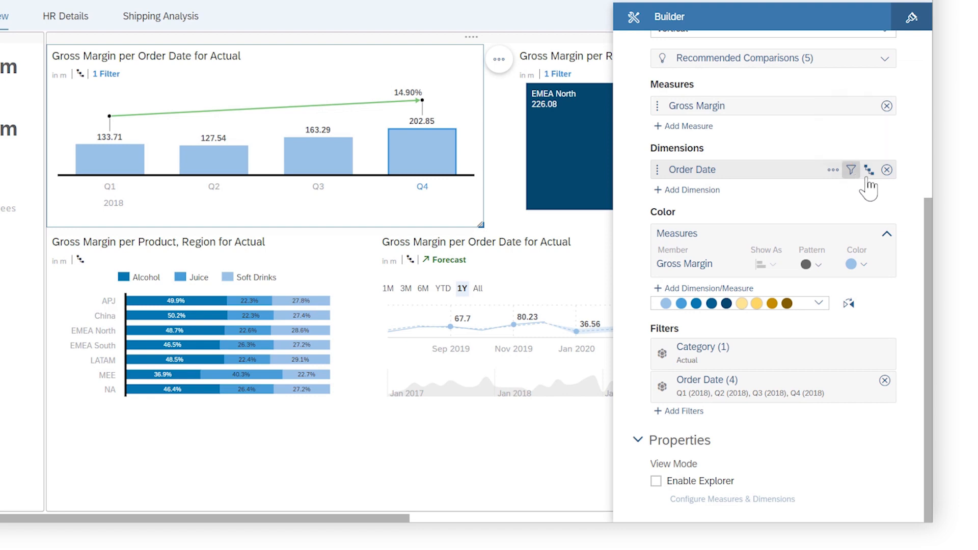
left_click(886, 382)
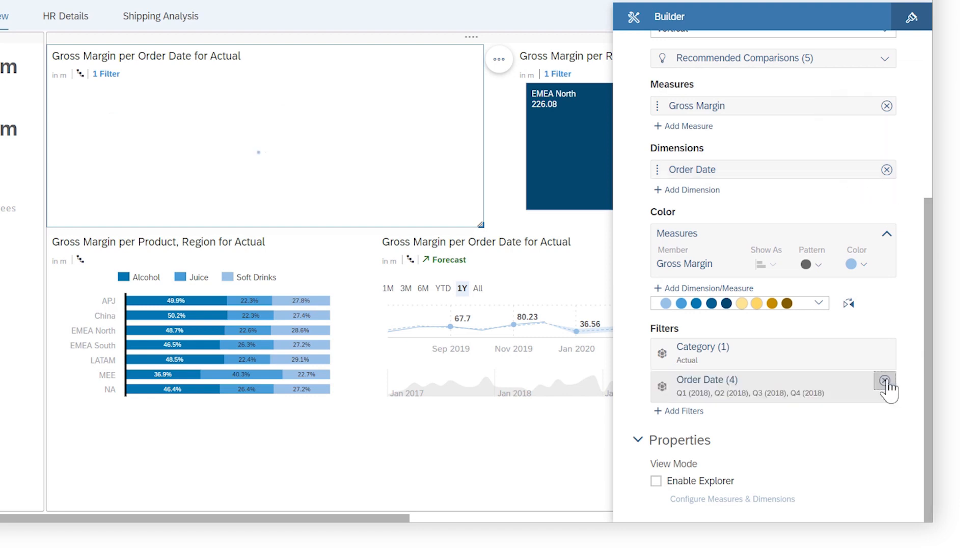
Add a Product filter for Soft Drinks to the Gross Margin per Order Date bar chart, keeping multiple selection for viewers
left_click(696, 412)
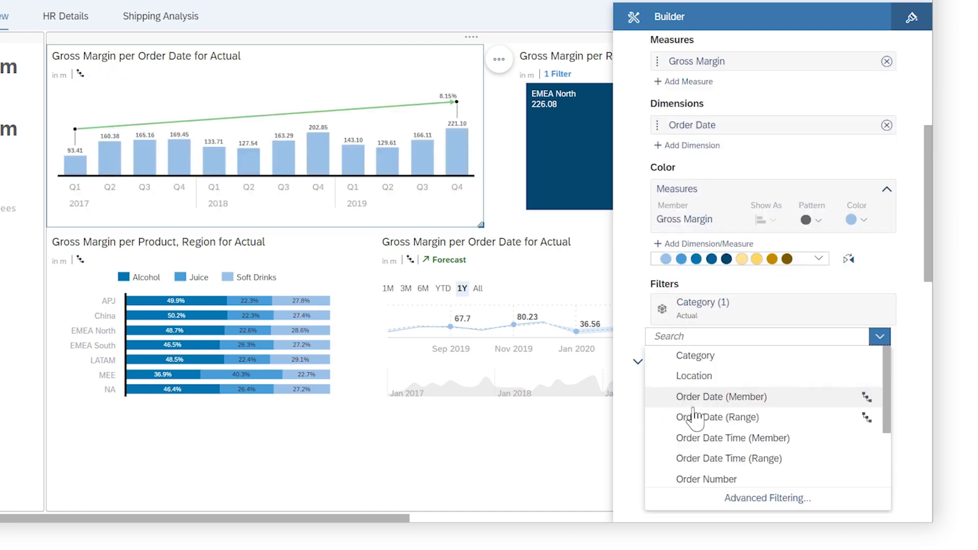
scroll(886, 461, "down", 3)
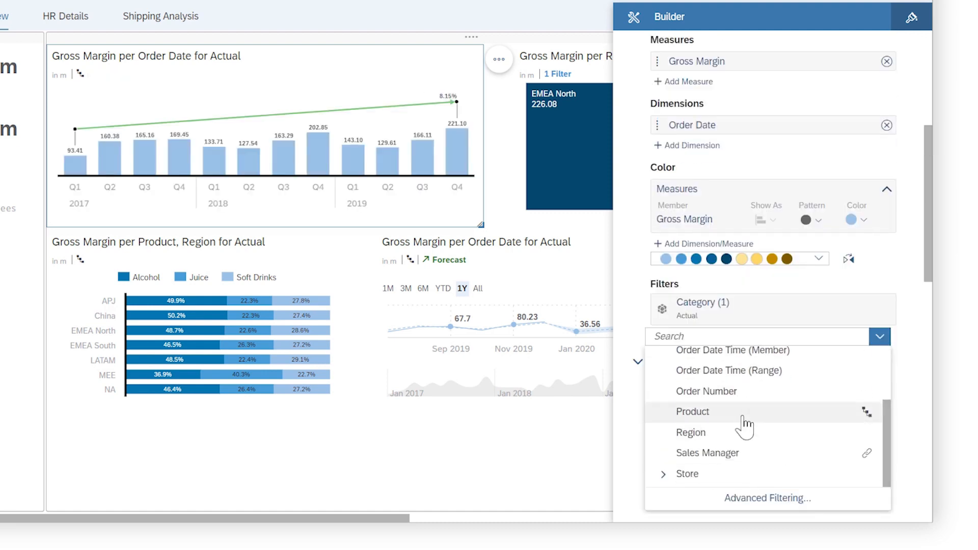
left_click(746, 414)
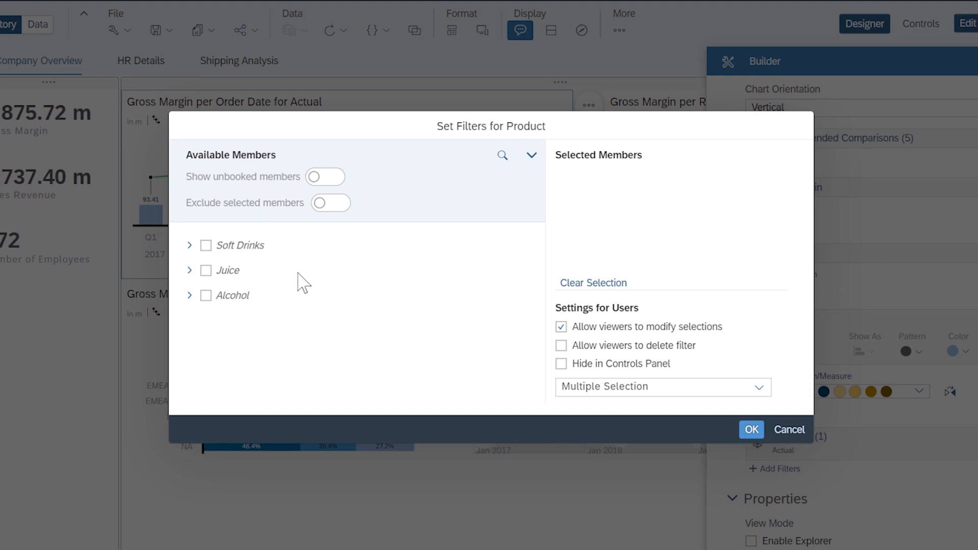
left_click(205, 246)
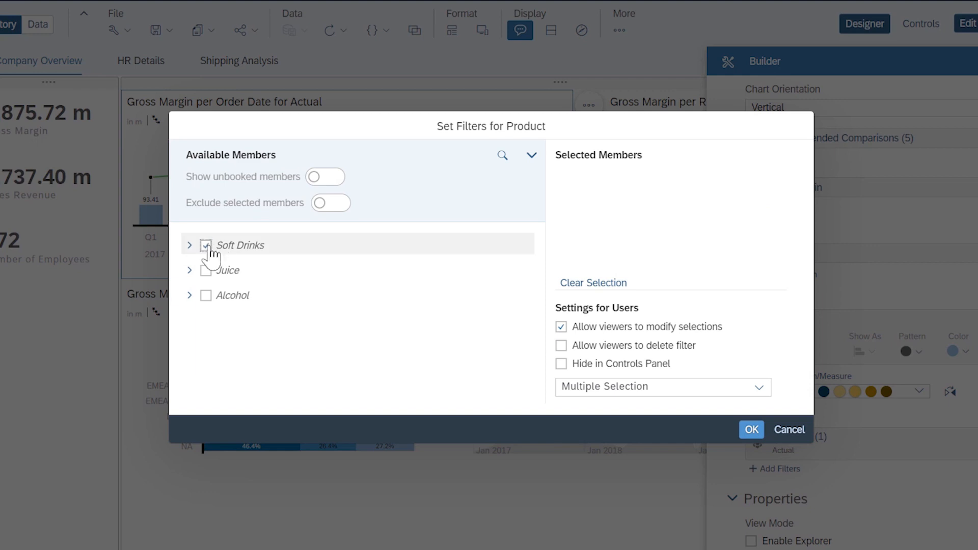
left_click(759, 388)
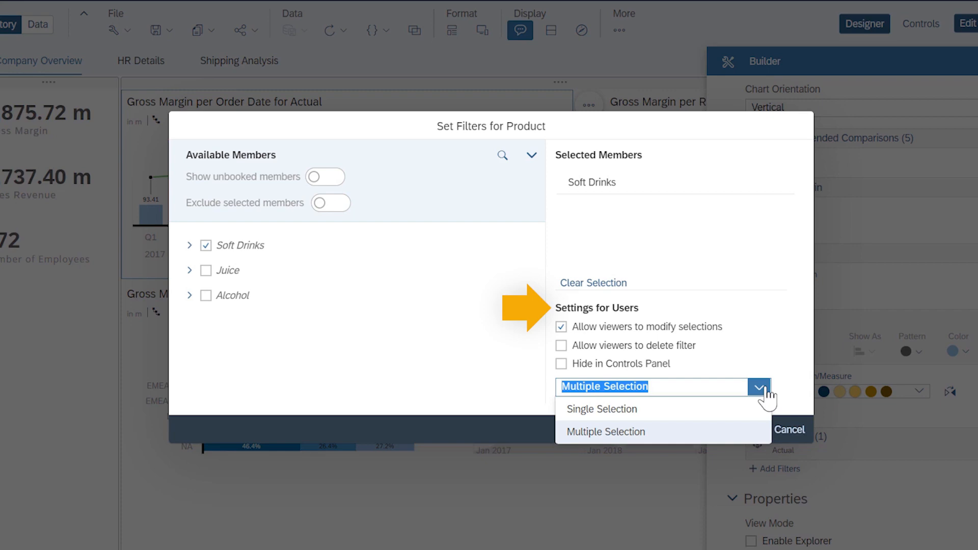
left_click(763, 390)
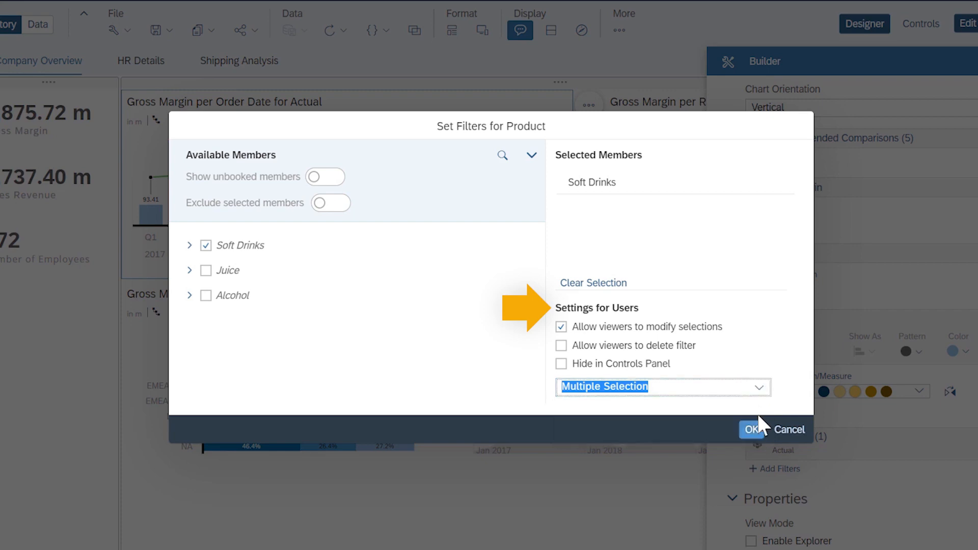
left_click(750, 430)
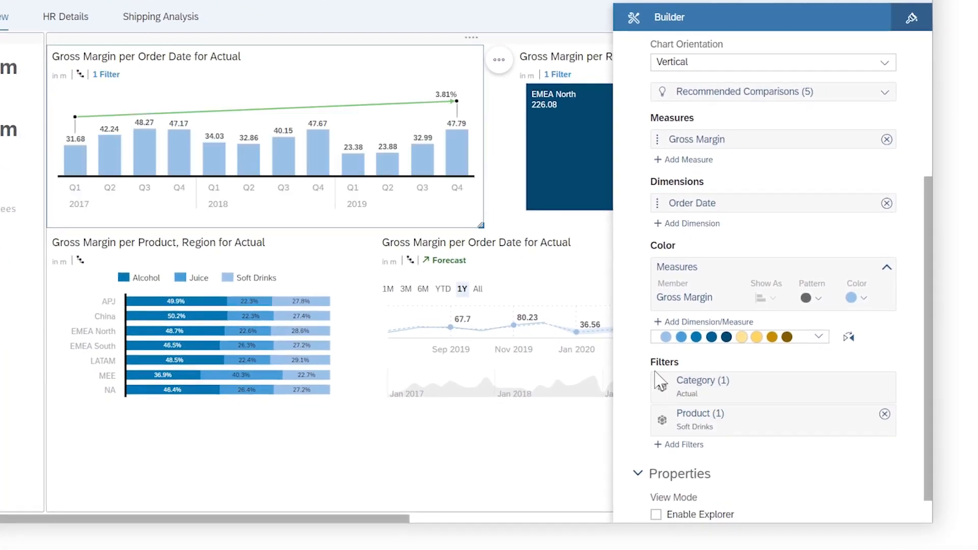
left_click(662, 443)
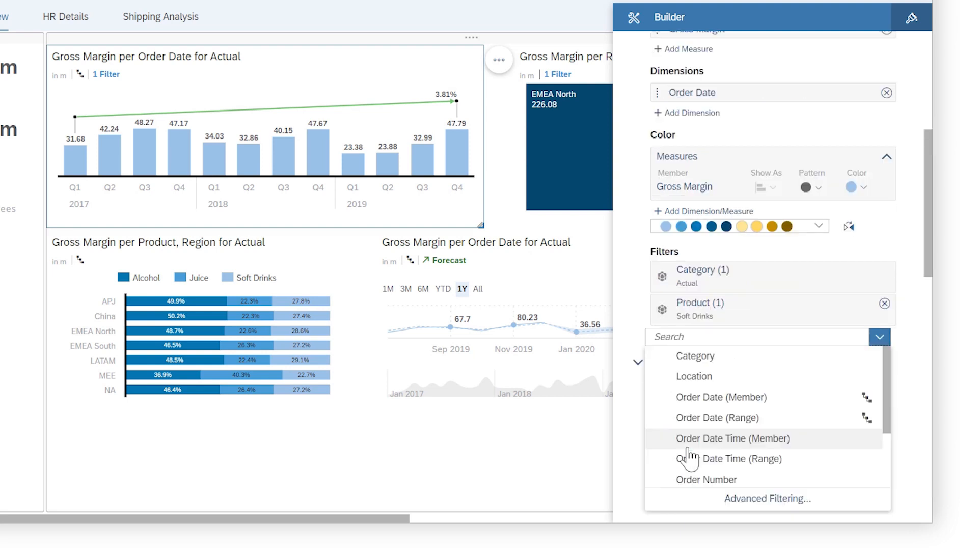
left_click(662, 400)
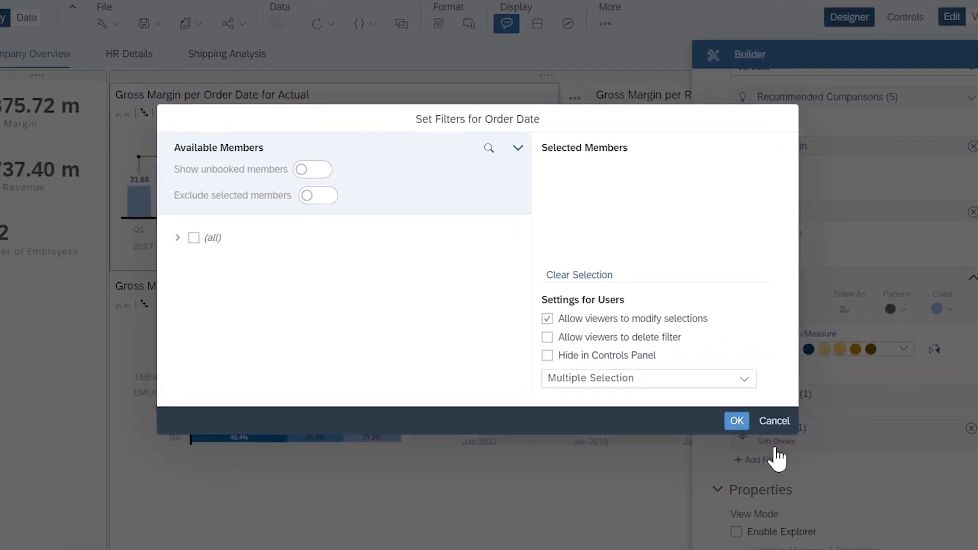
left_click(189, 246)
left_click(201, 278)
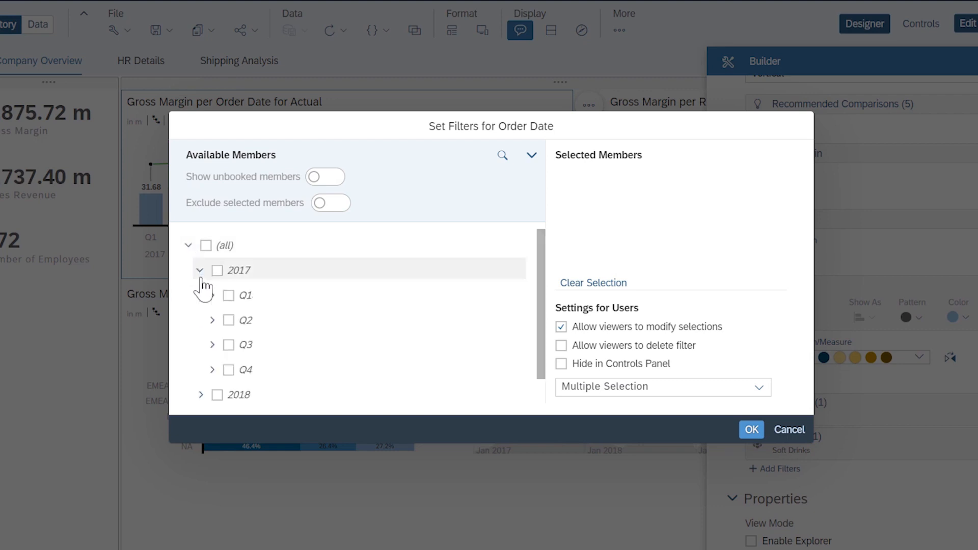
left_click(789, 429)
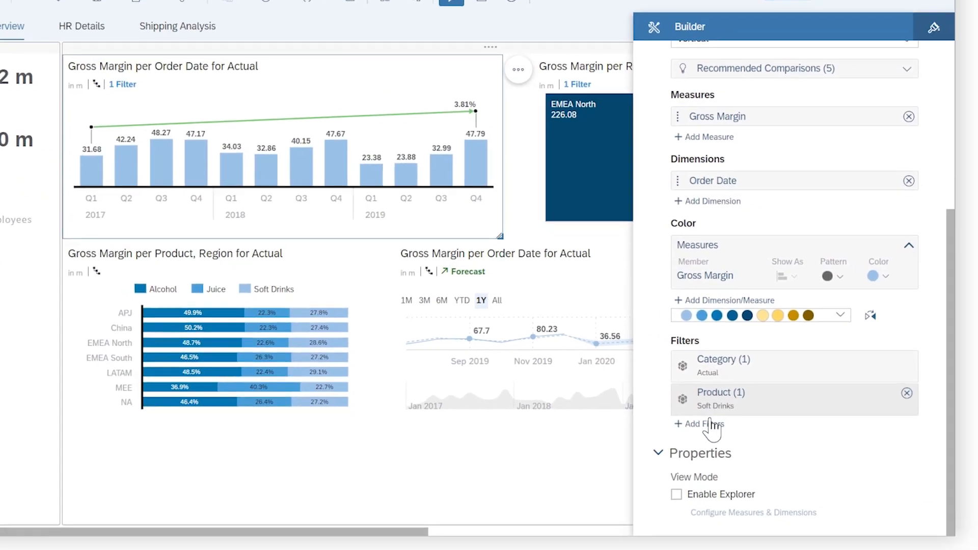
Add an Order Date range filter to the Gross Margin per Order Date bar chart, fixed at quarter granularity from Q1 2017 to Q4 2017
left_click(708, 424)
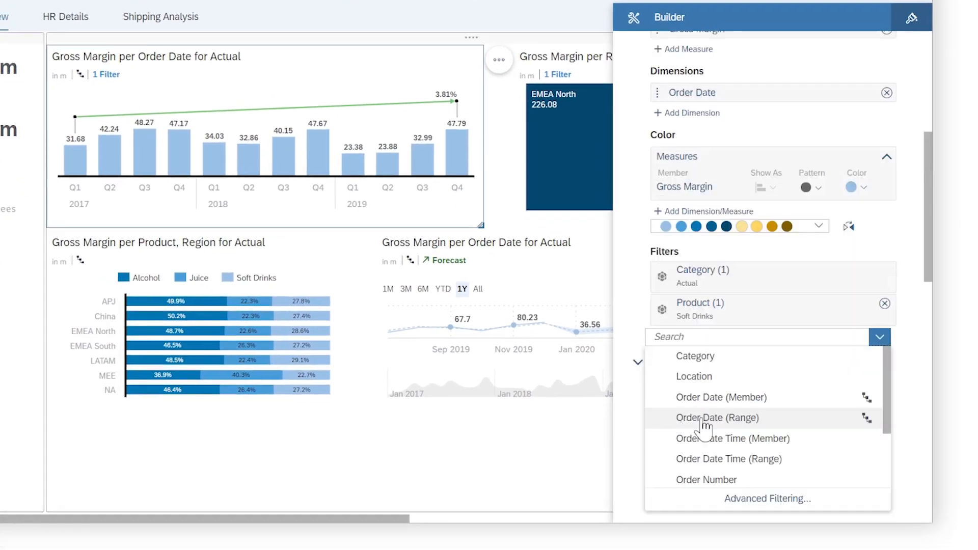
left_click(703, 421)
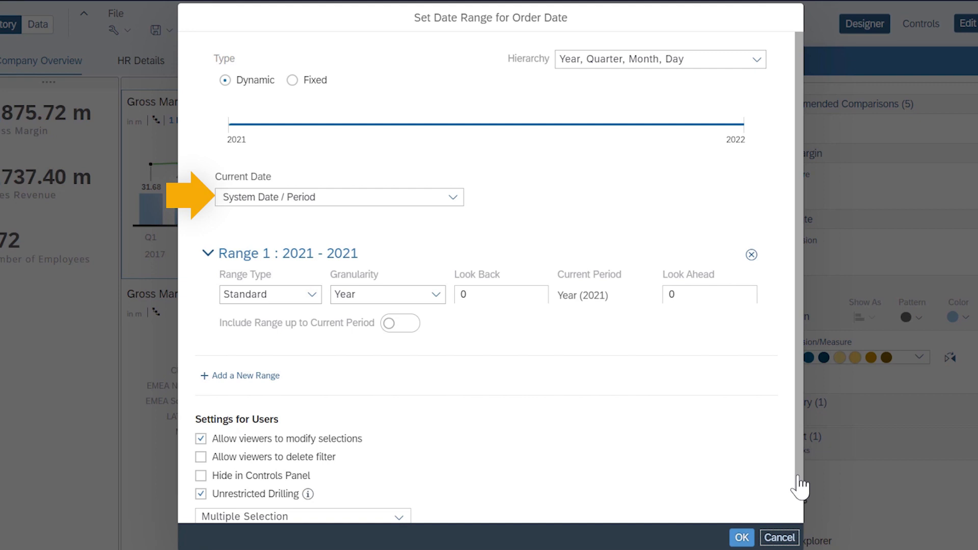
left_click(294, 80)
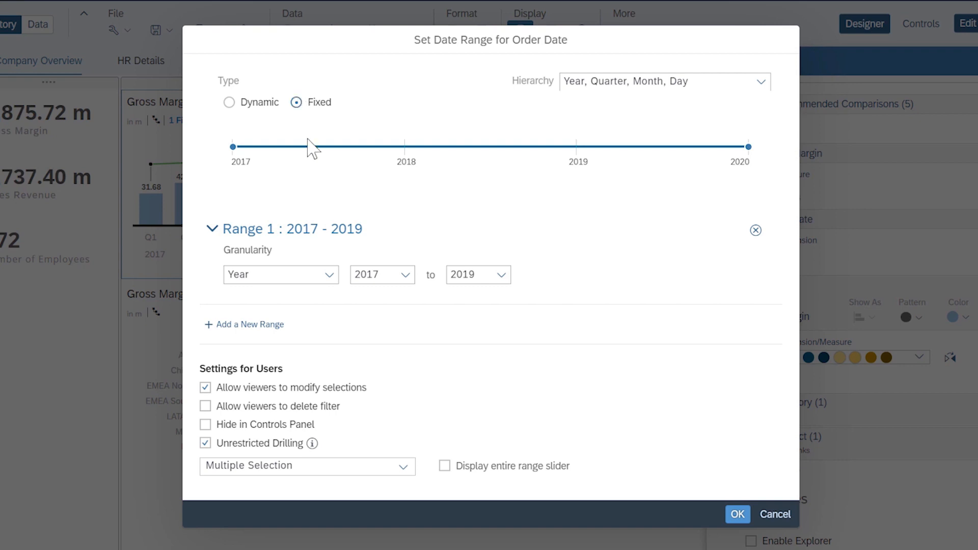
left_click(329, 274)
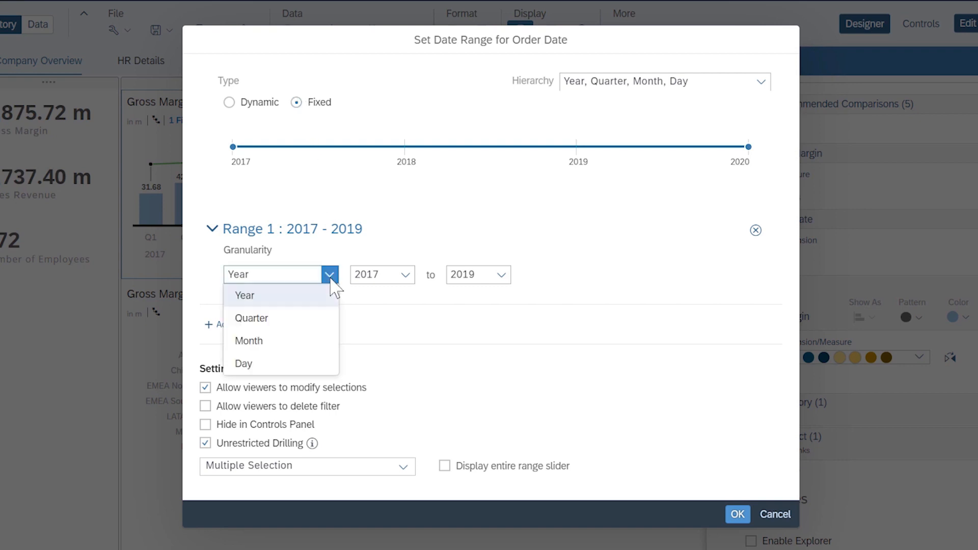
left_click(321, 320)
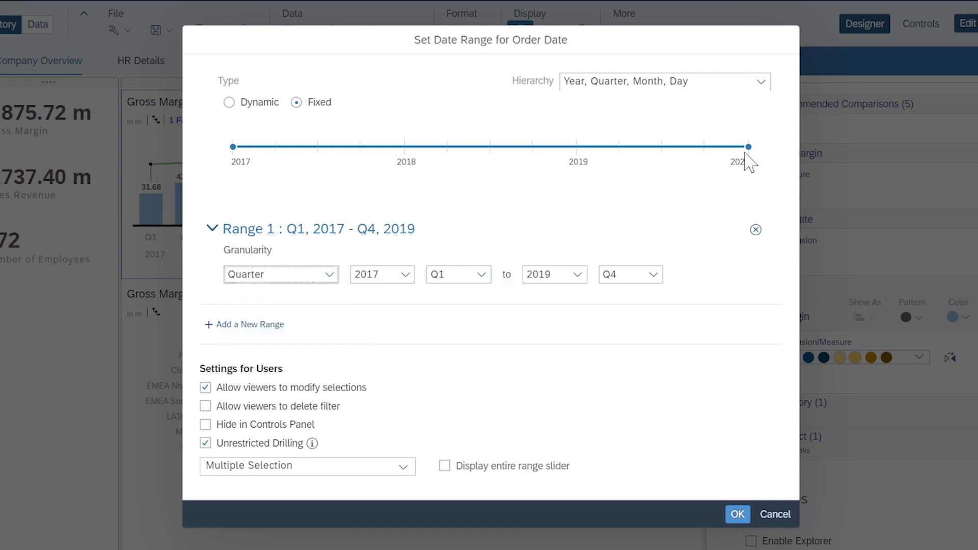
left_click_drag(748, 147, 417, 150)
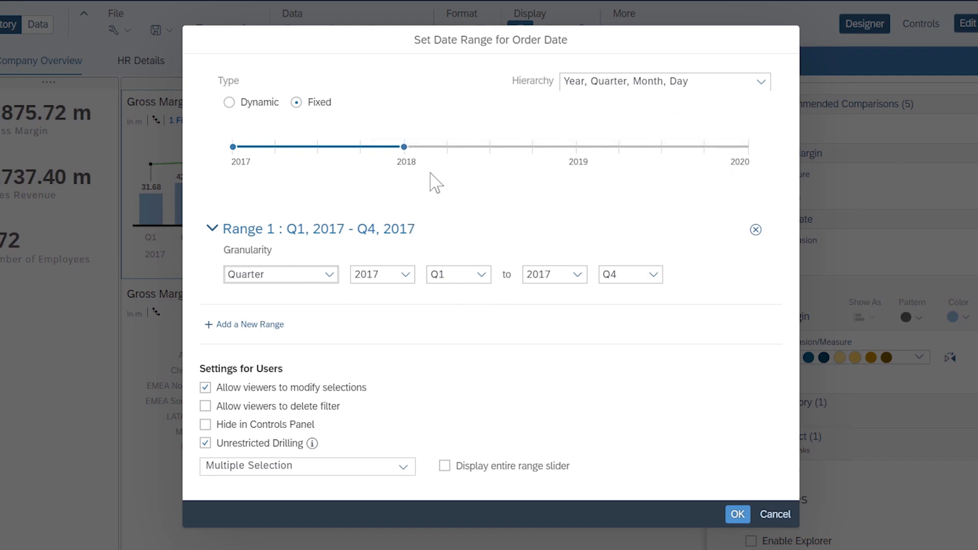
Add a second Order Date range from Q1 2019 to Q2 2019 and apply the date range filter to the chart
left_click(278, 325)
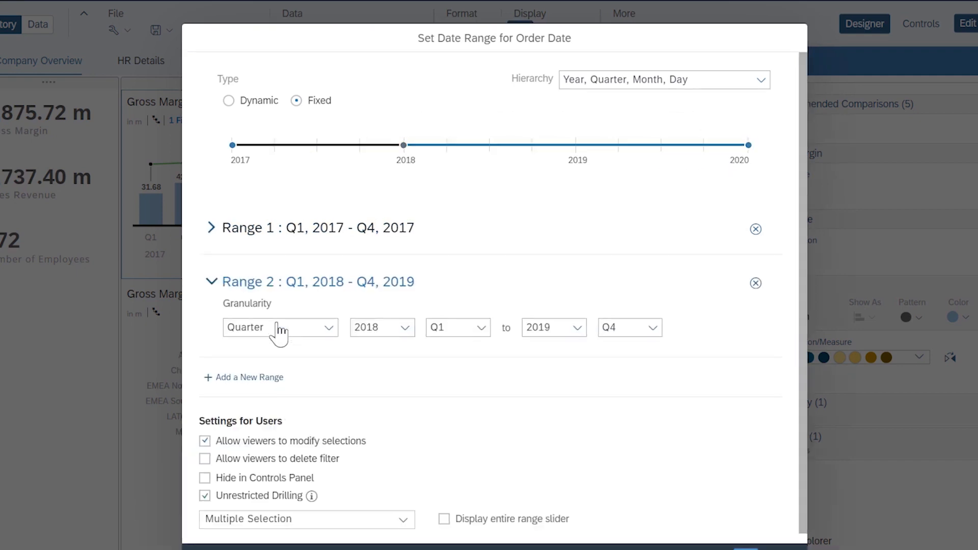
left_click(399, 308)
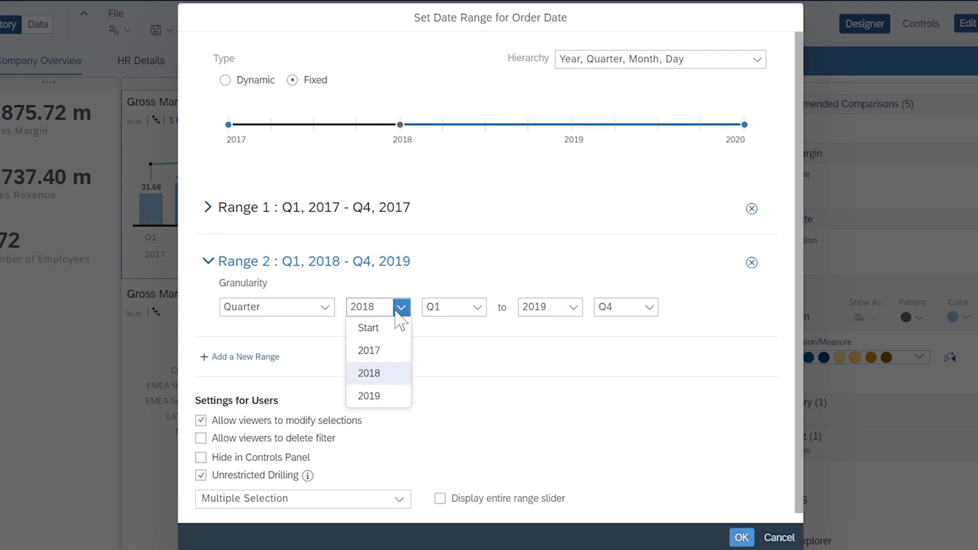
left_click(393, 398)
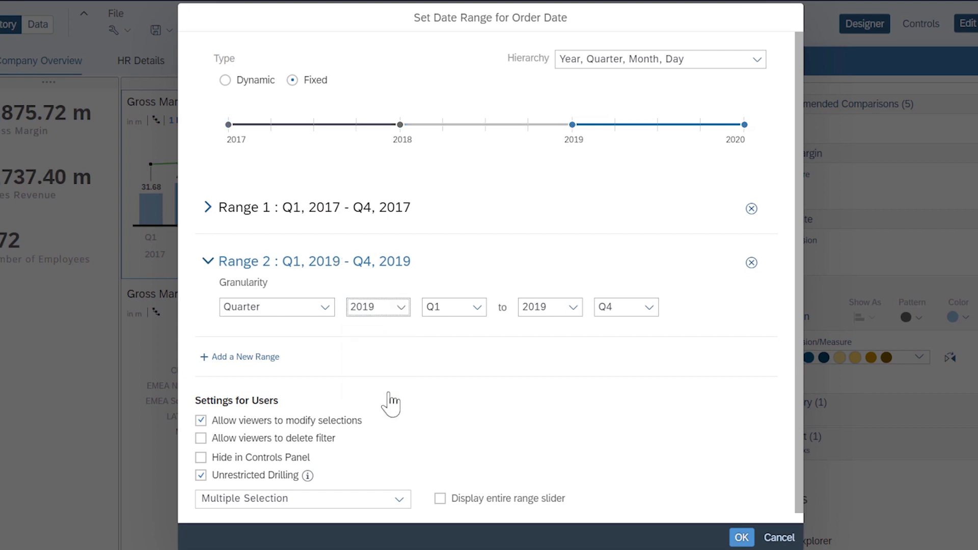
left_click(647, 309)
left_click(636, 361)
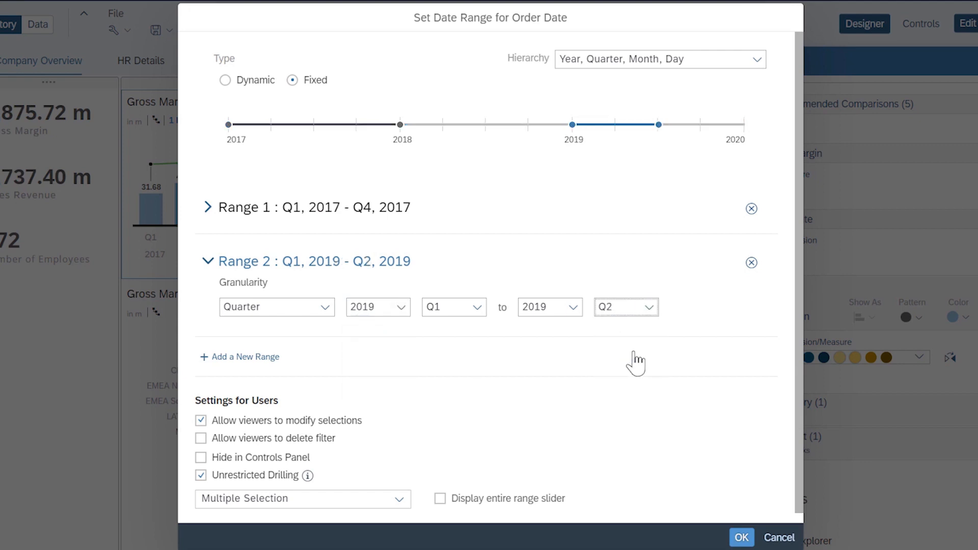
left_click(742, 537)
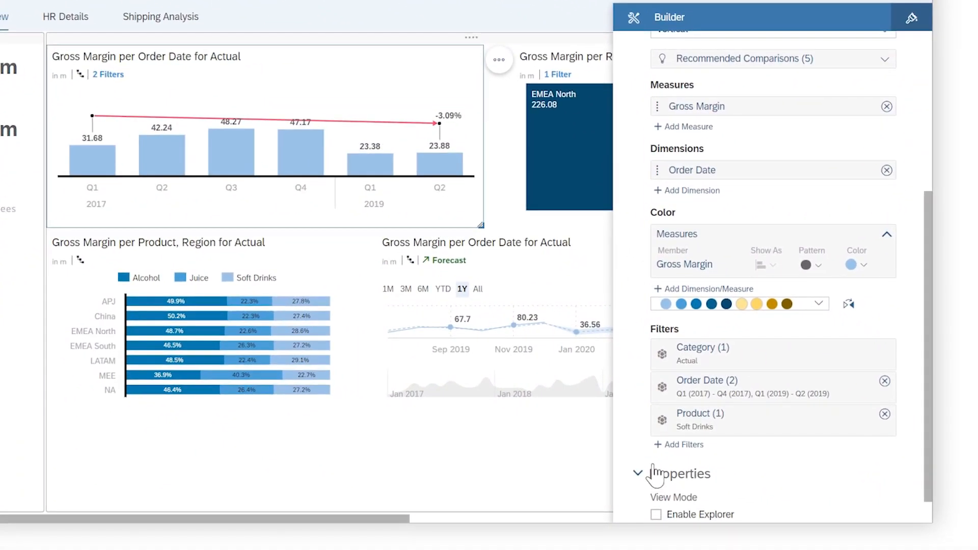
Set the linked analysis of the Gross Margin per Product, Region chart to apply interactions to all widgets on the page
left_click(334, 292)
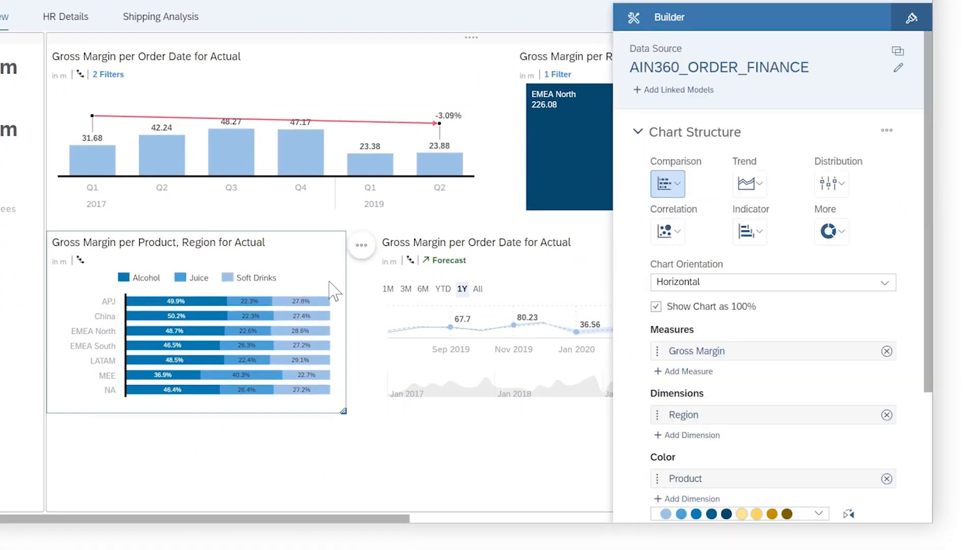
left_click(366, 255)
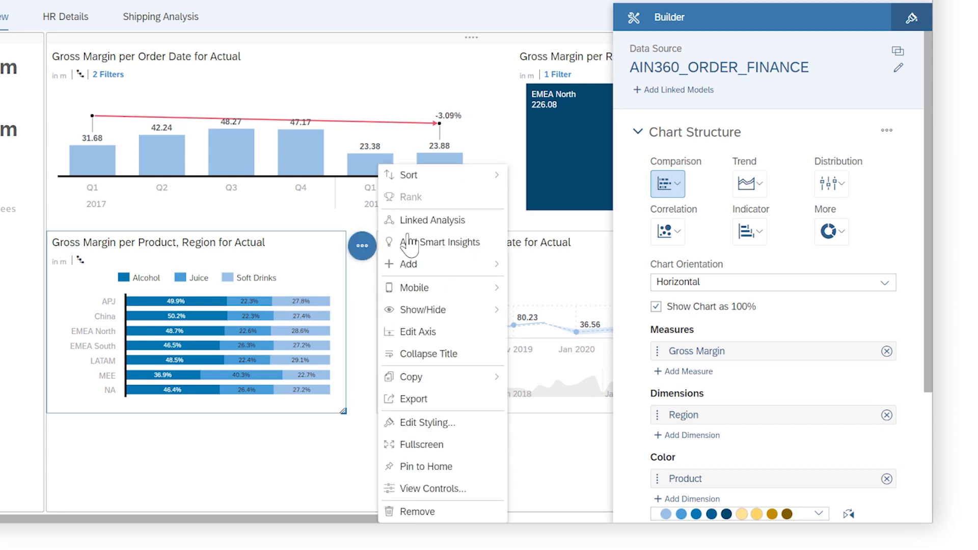
left_click(418, 223)
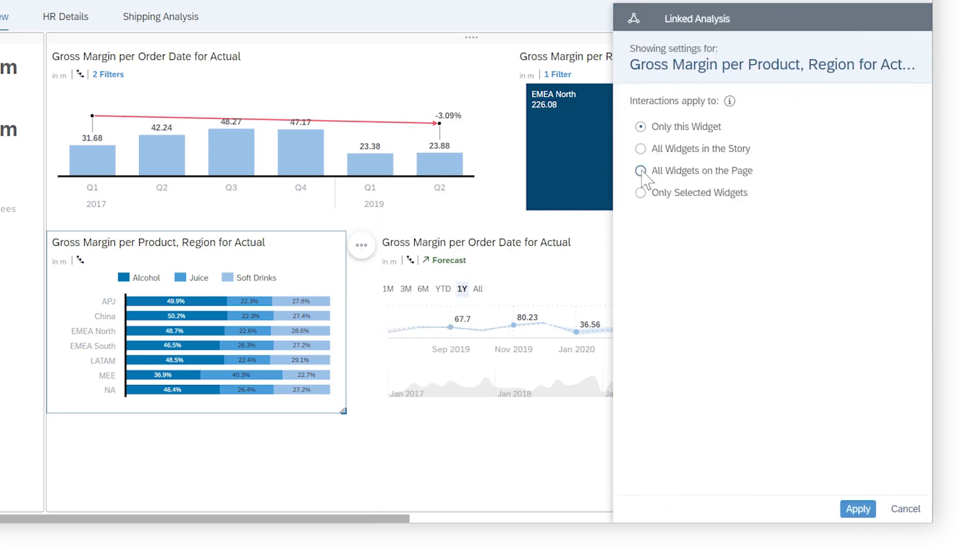
left_click(640, 171)
left_click(858, 509)
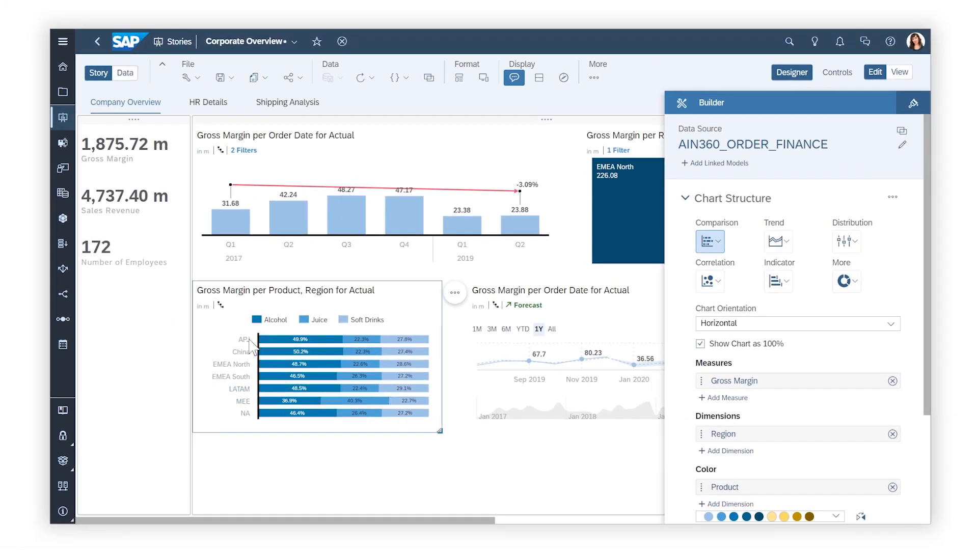
Filter the Gross Margin per Product, Region chart to APJ and China, and remove that filter again
left_click(221, 348)
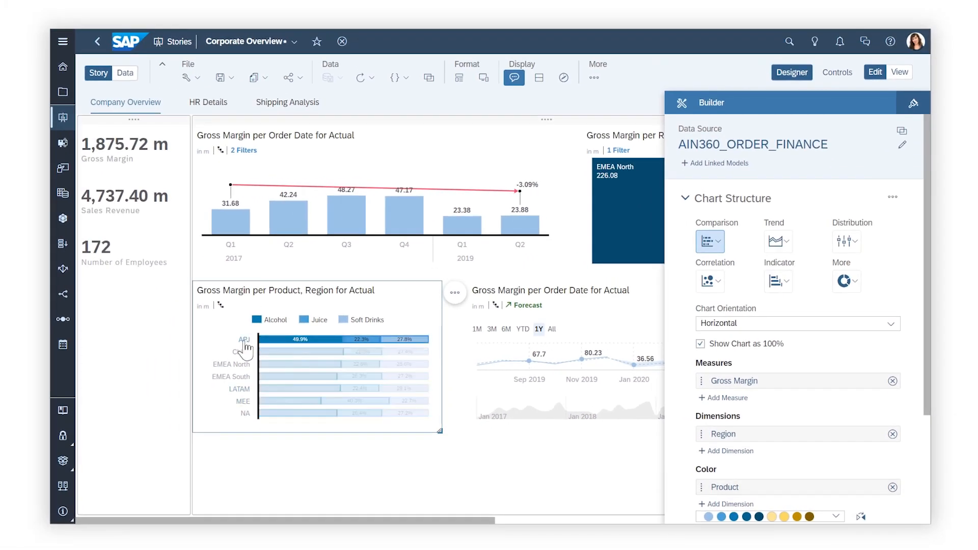
left_click(260, 320)
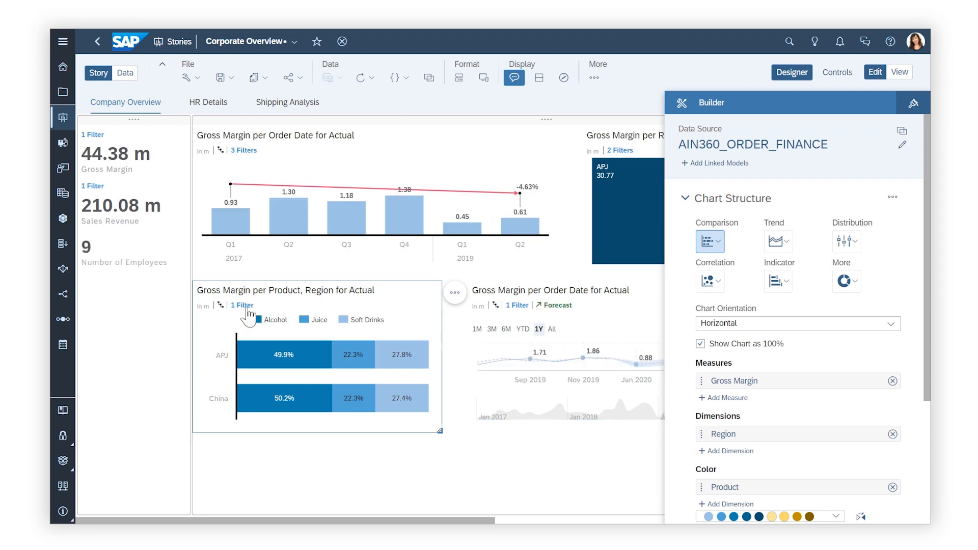
left_click(258, 306)
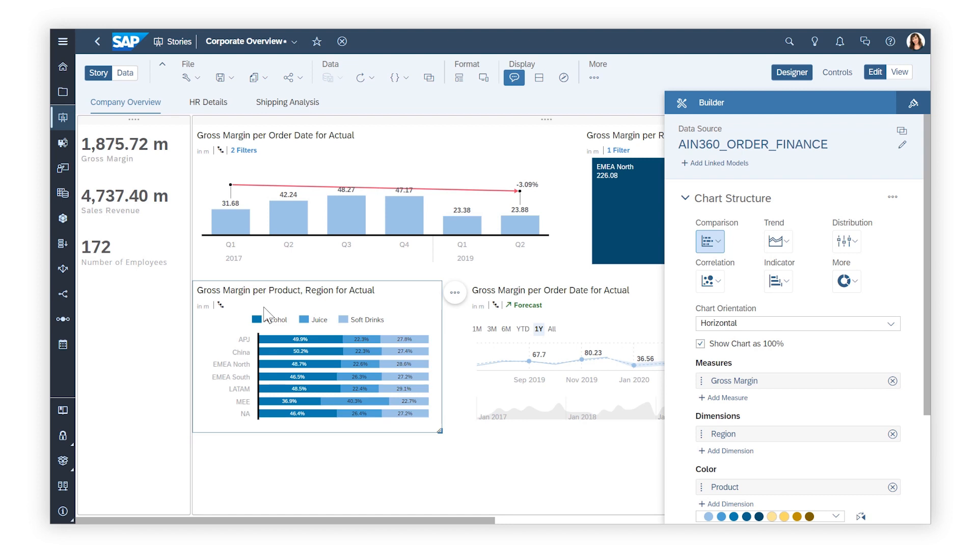
Close the Designer and insert a page filter on the Region dimension with all members, keeping multiple selection for viewers
left_click(792, 72)
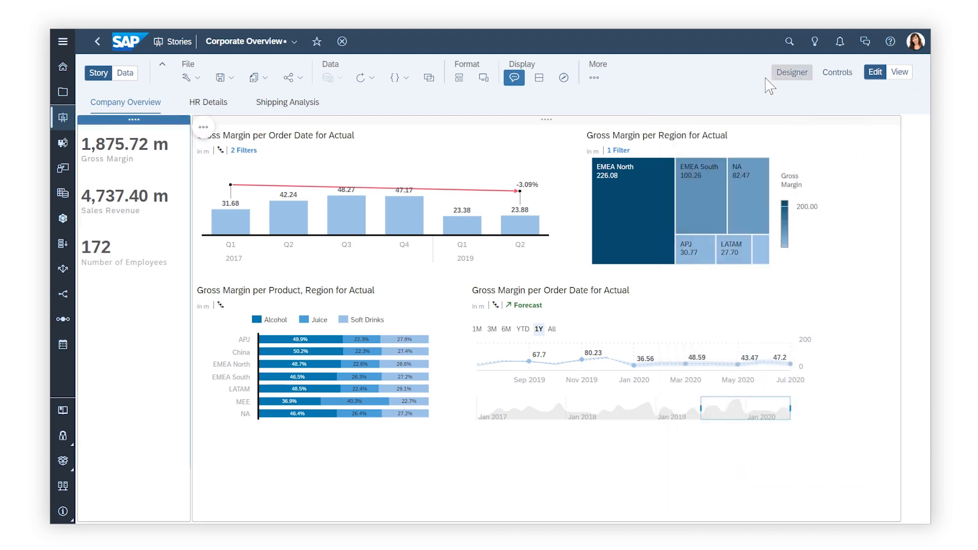
left_click(594, 78)
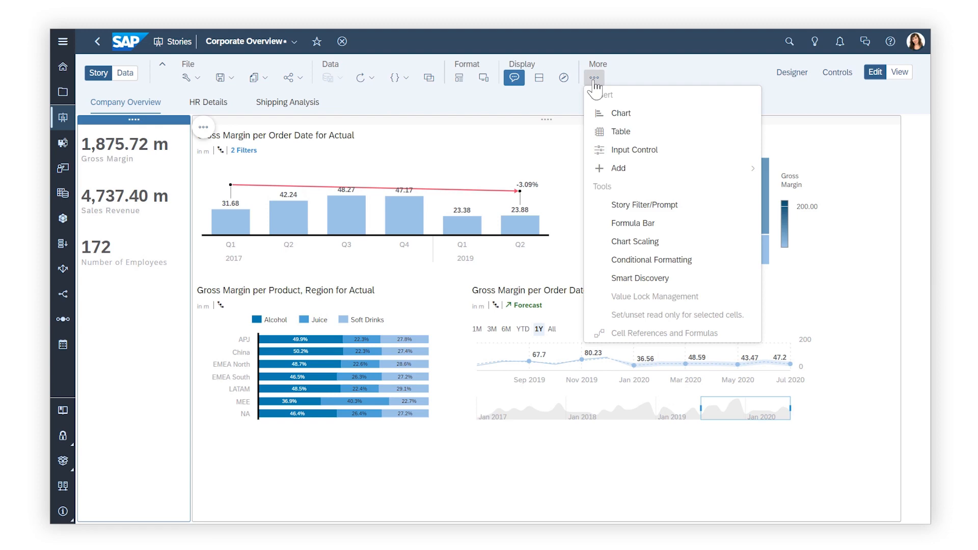
left_click(619, 149)
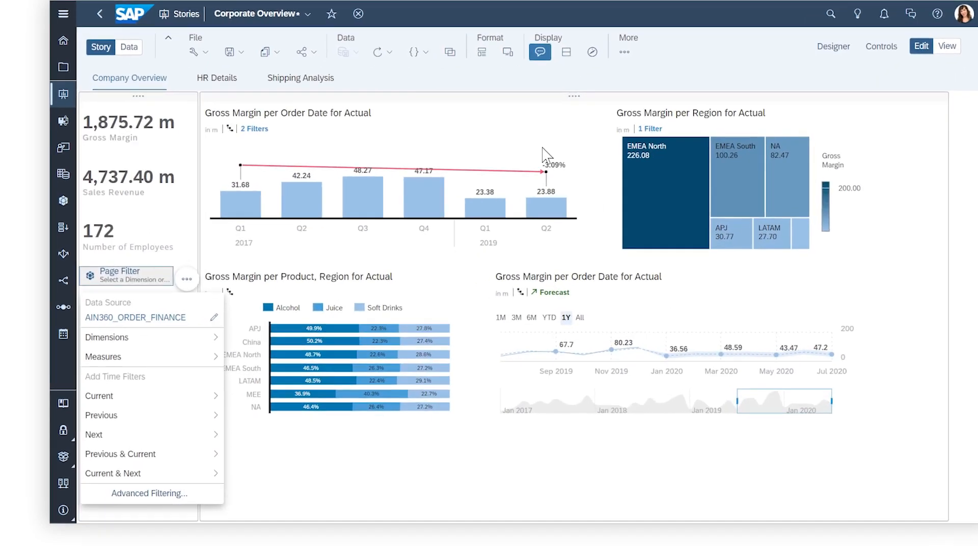
left_click(207, 338)
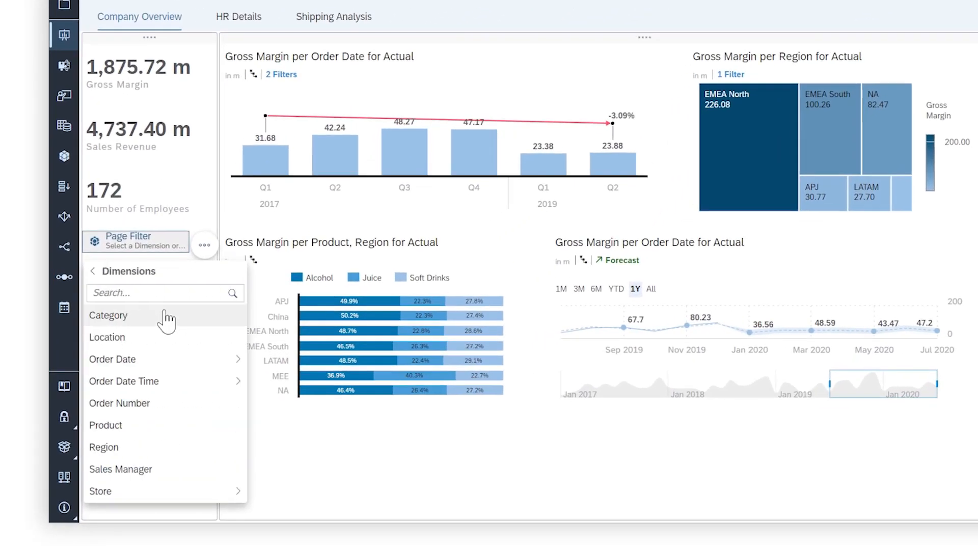
left_click(127, 450)
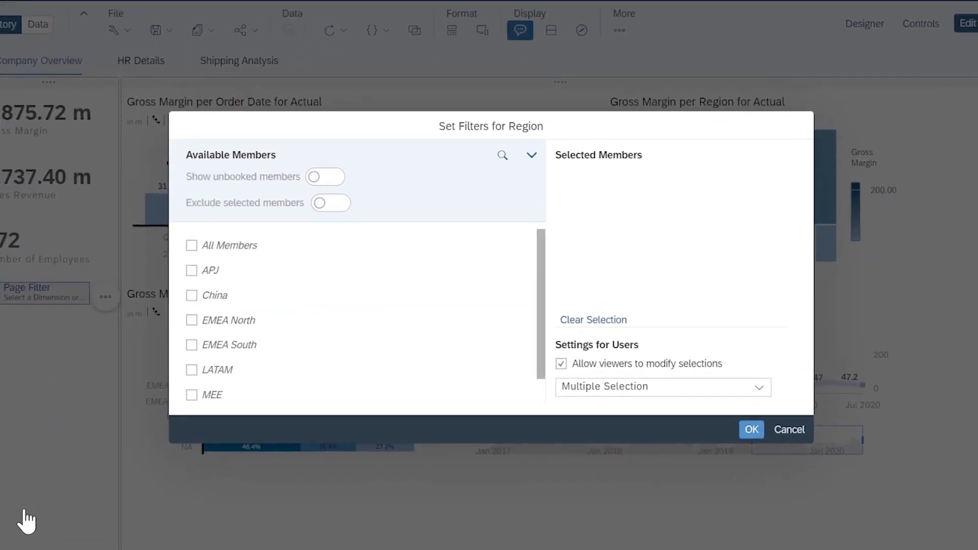
left_click(192, 246)
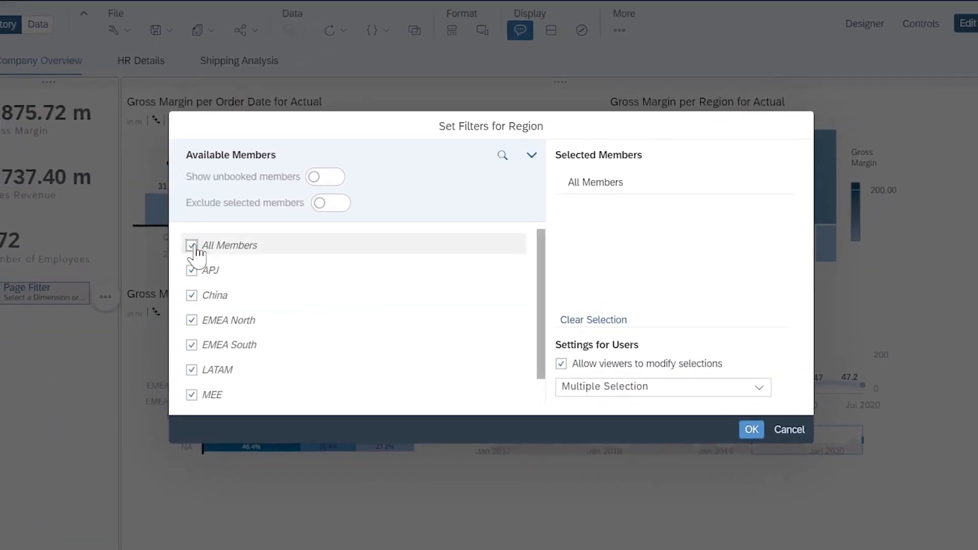
left_click(749, 432)
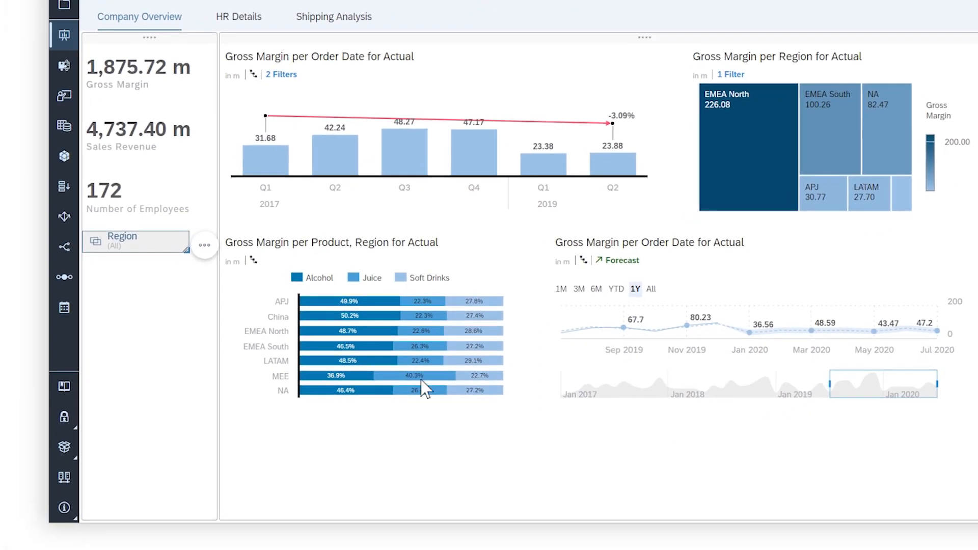
Enlarge the Region page filter into a member list above the Gross Margin figure and deselect NA, MEE and LATAM
left_click_drag(186, 249, 209, 437)
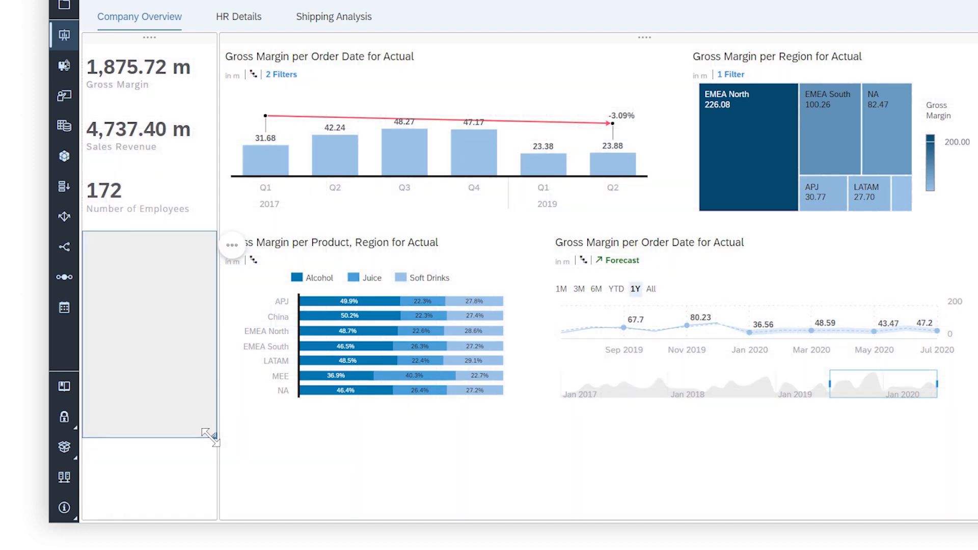
left_click_drag(176, 233, 175, 42)
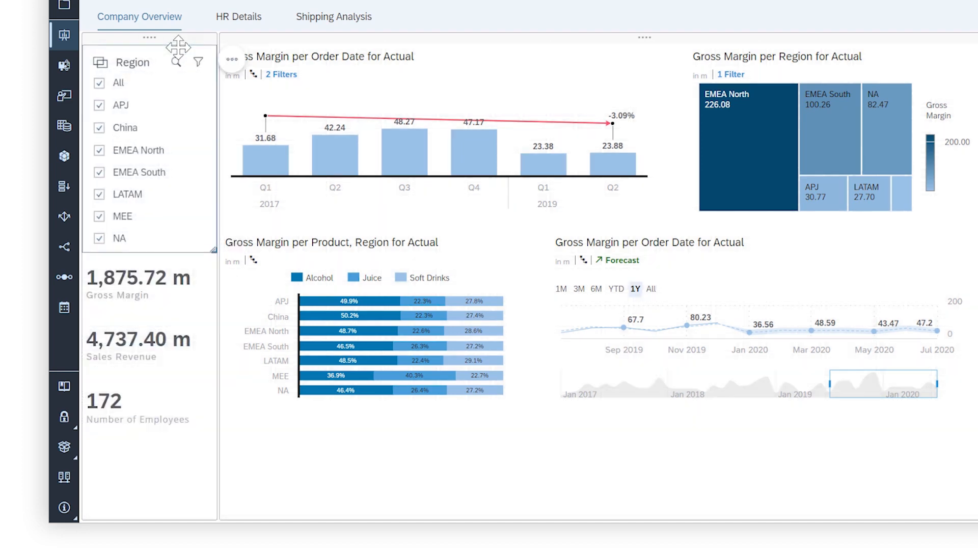
left_click(99, 239)
left_click(99, 217)
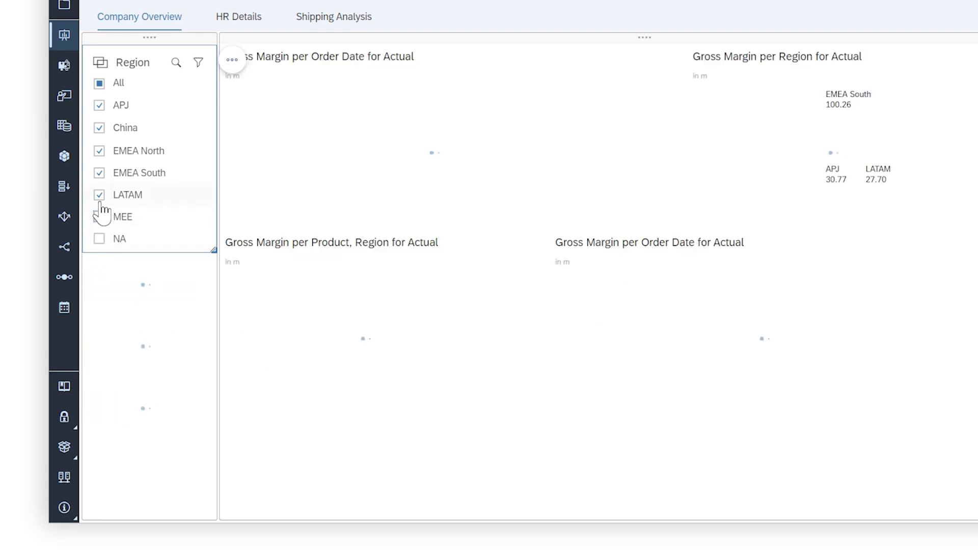
left_click(99, 195)
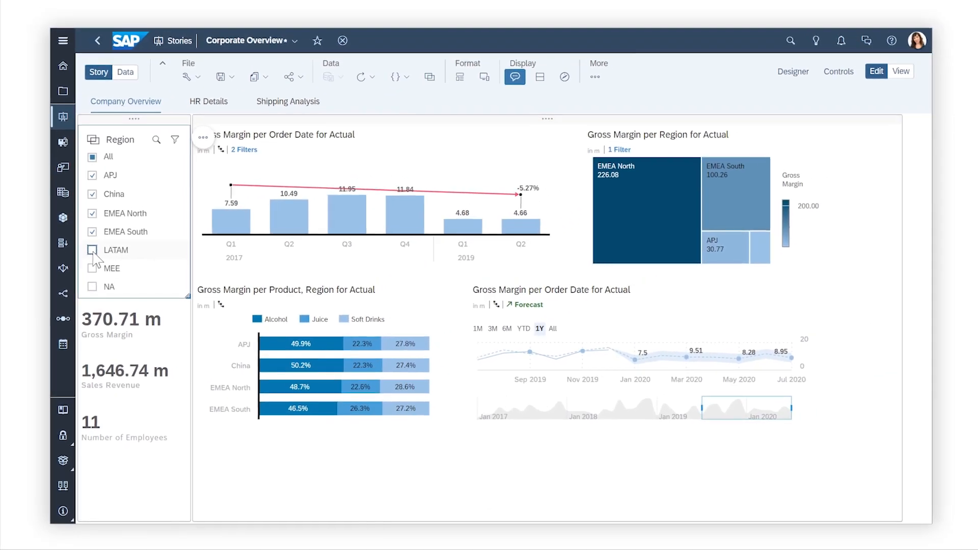
Show the story filter bar and add a Sales Manager story filter with the first two listed managers, keeping multiple selection for viewers
left_click(595, 80)
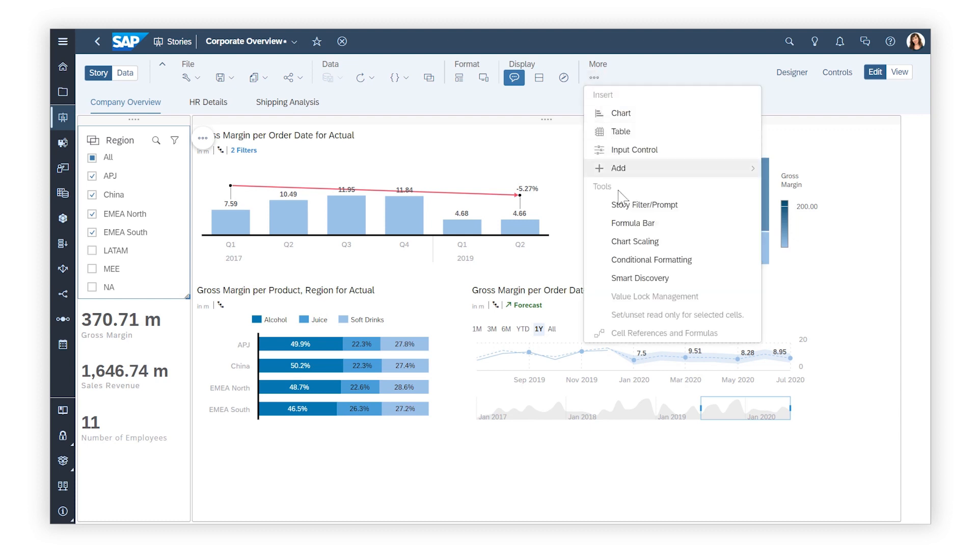
left_click(644, 204)
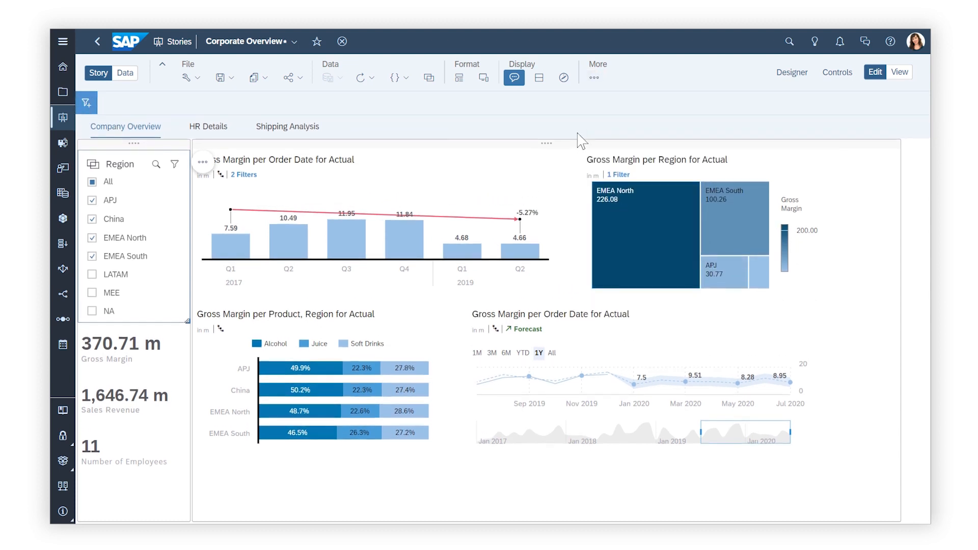
left_click(91, 105)
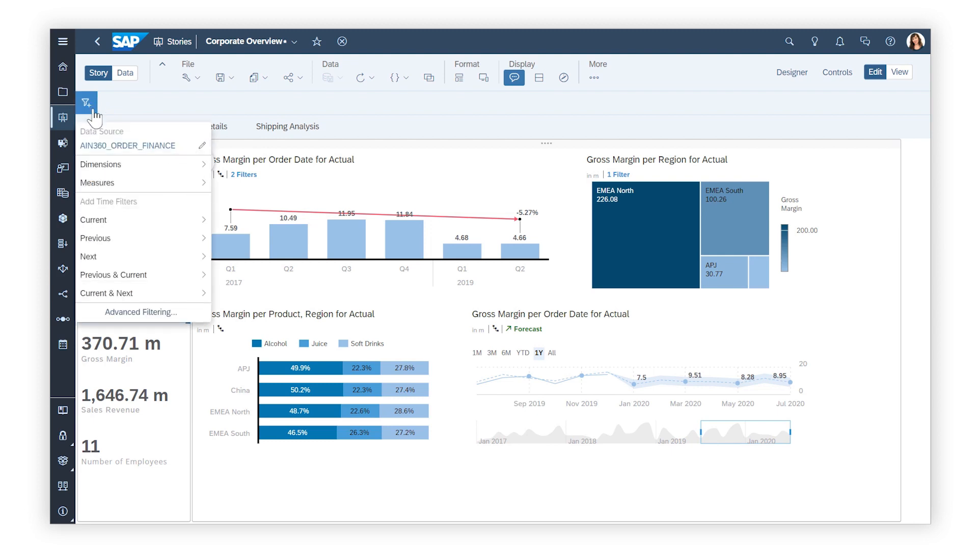
left_click(108, 164)
left_click(98, 297)
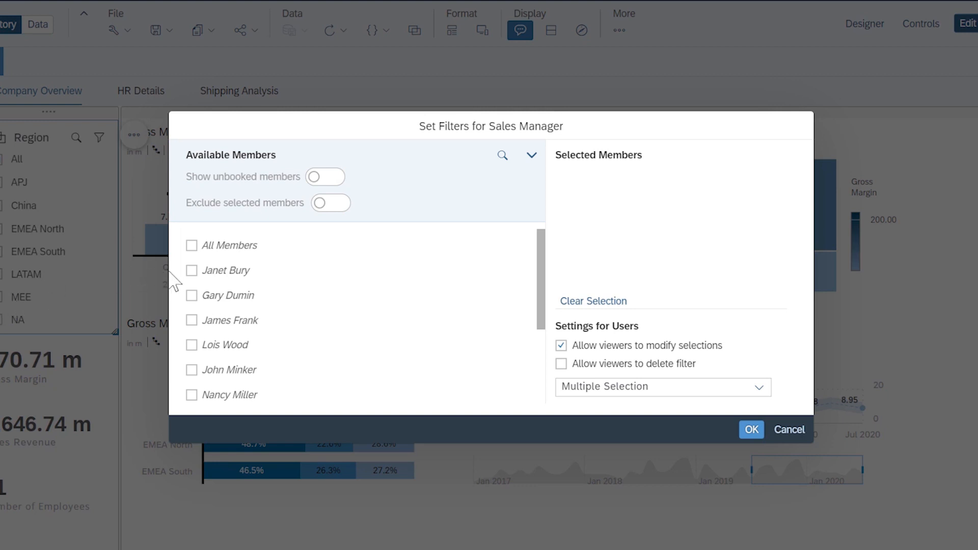
left_click(191, 270)
left_click(192, 295)
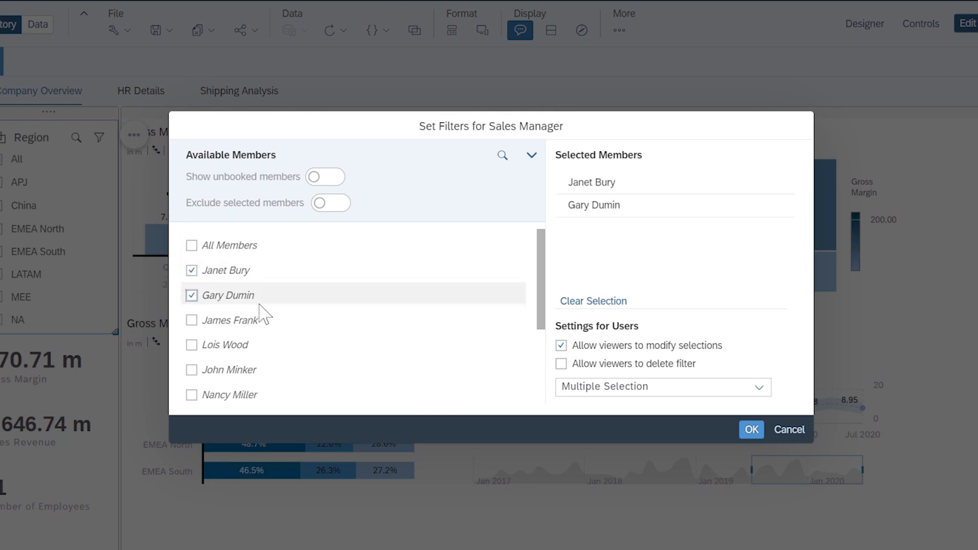
left_click(752, 430)
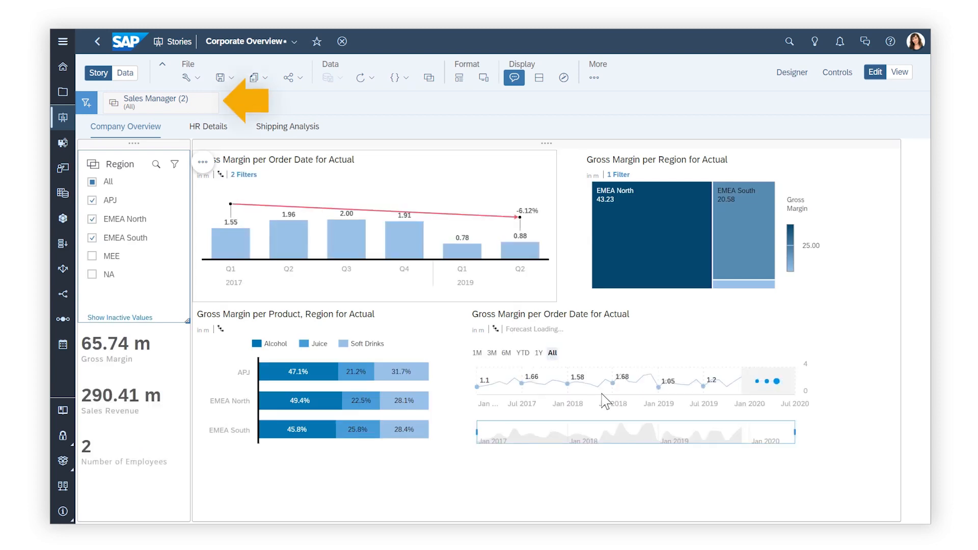
Check the HR Details page under the Sales Manager story filter, return to Company Overview and remove that filter
left_click(209, 131)
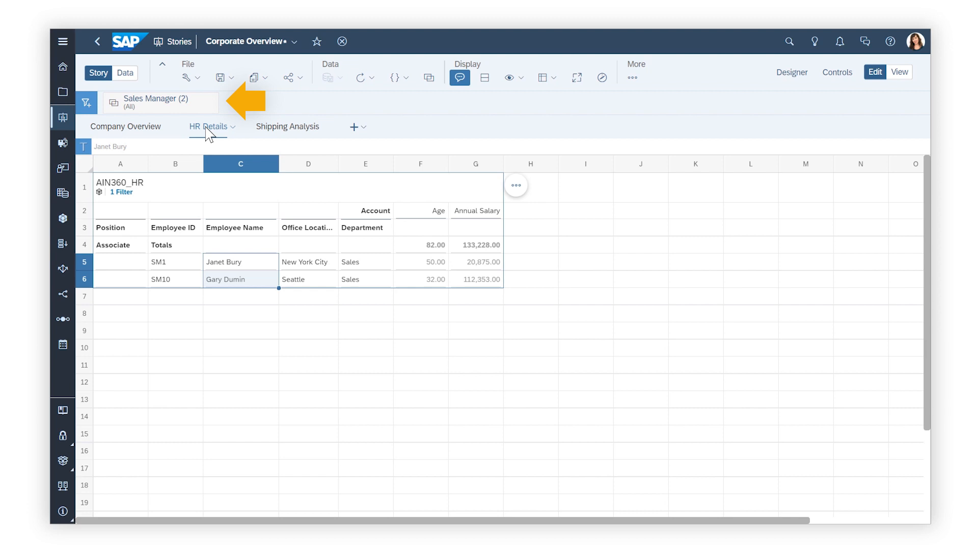
left_click(144, 132)
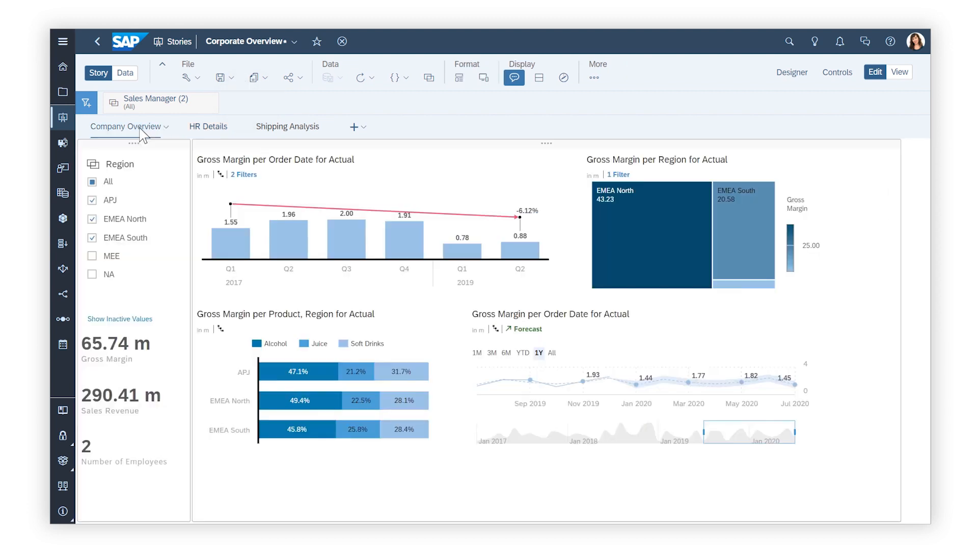
left_click(209, 99)
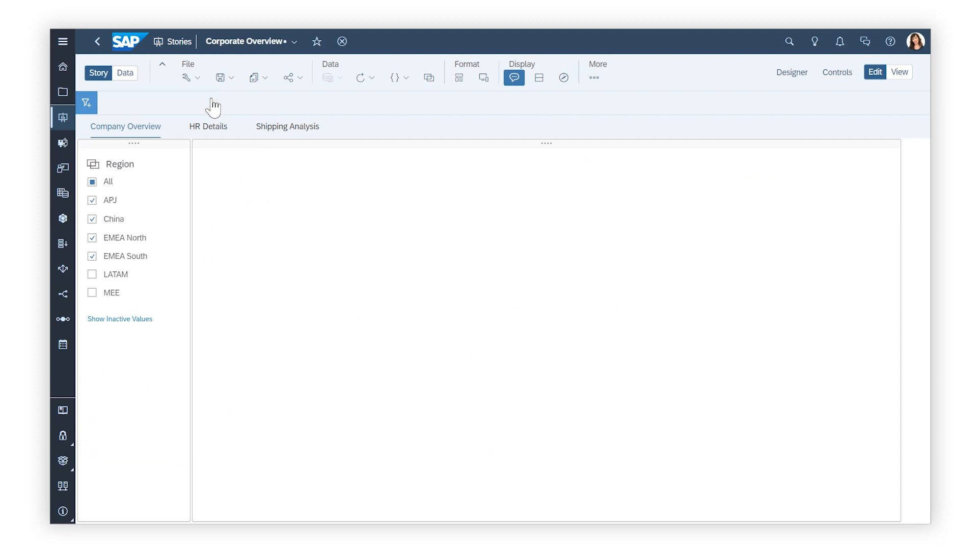
Start an advanced story filter named Filter and add a condition that Product equals Soft Drinks
left_click(87, 102)
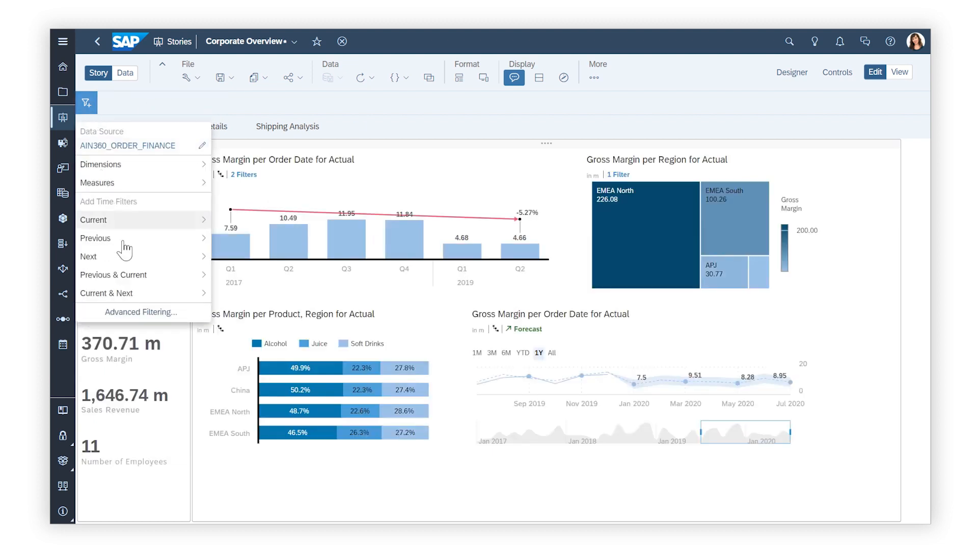
left_click(140, 312)
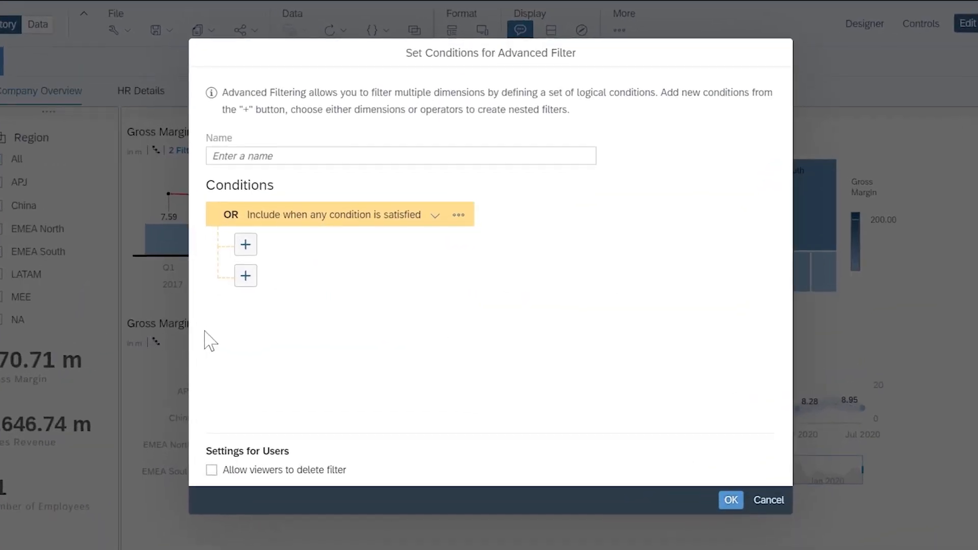
type("Filter")
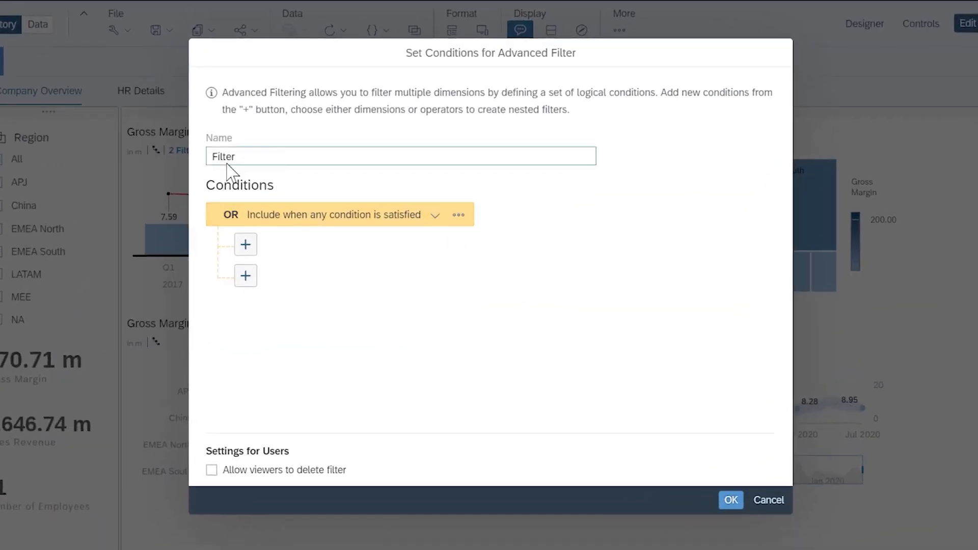
left_click(243, 250)
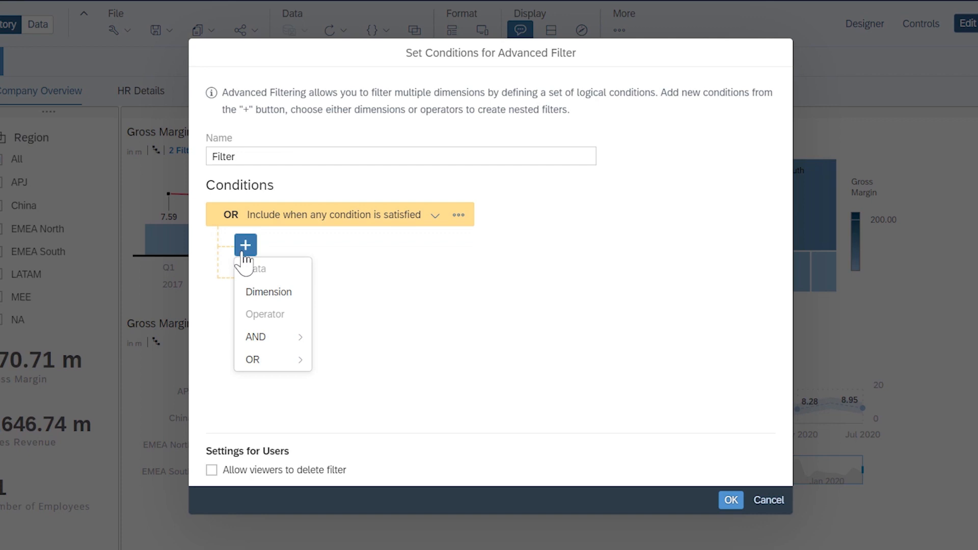
left_click(260, 294)
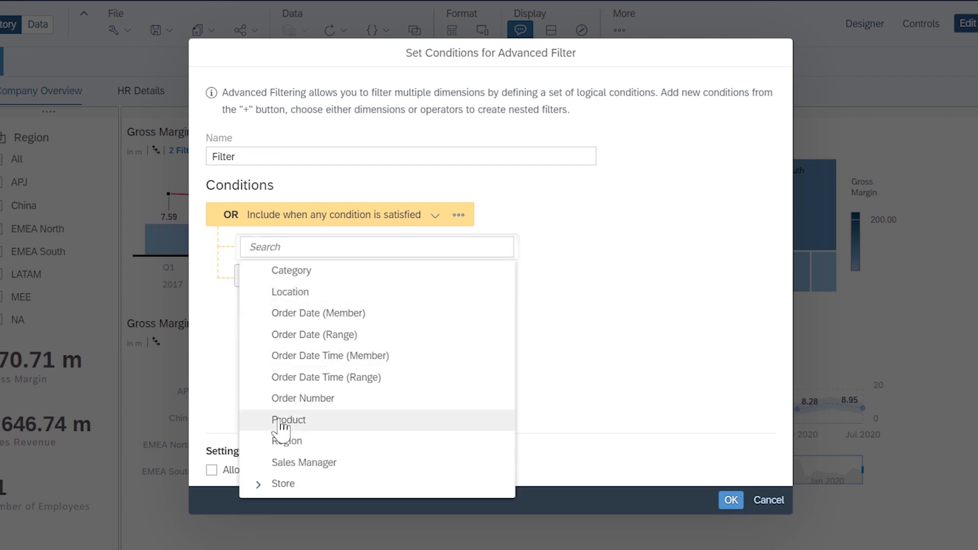
left_click(282, 423)
left_click(206, 248)
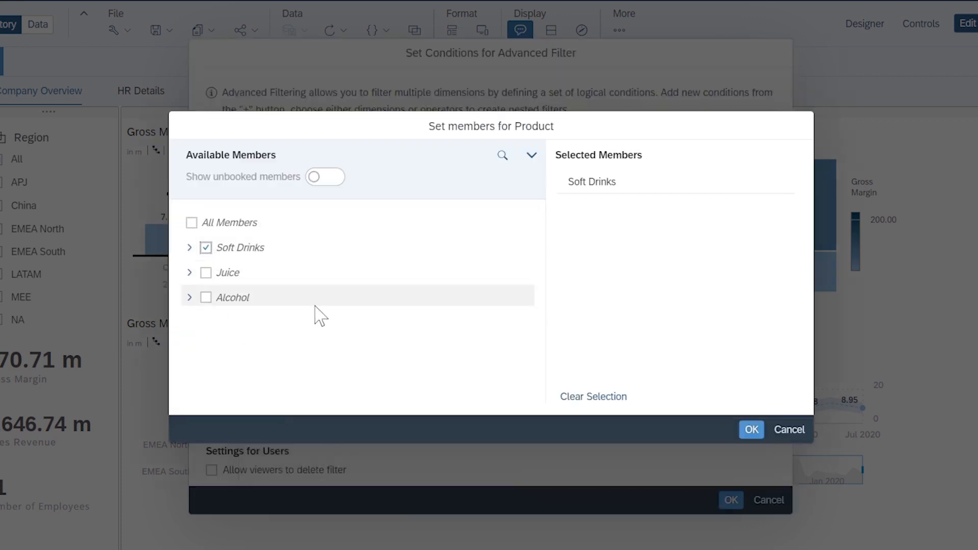
left_click(752, 429)
Add a second condition to the advanced filter that Region equals APJ and China
left_click(251, 283)
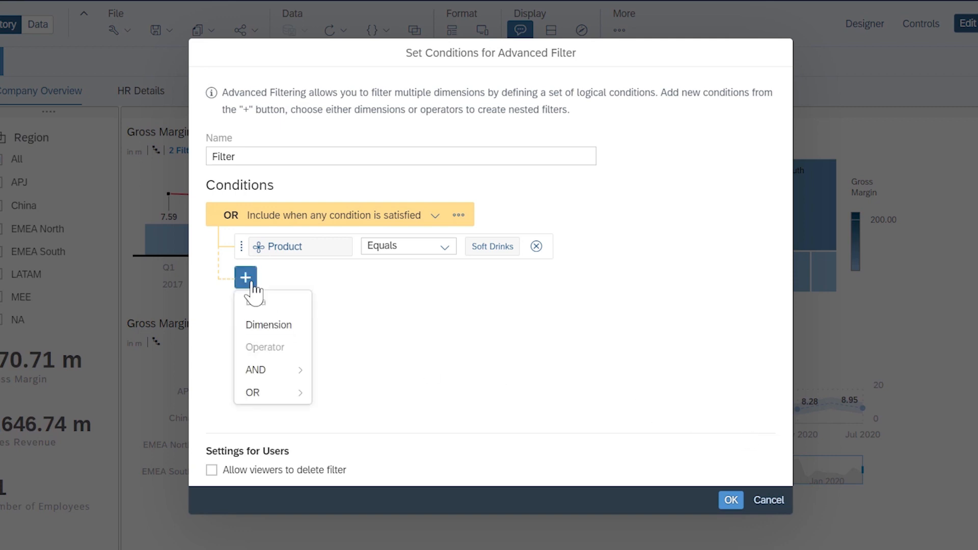
left_click(262, 328)
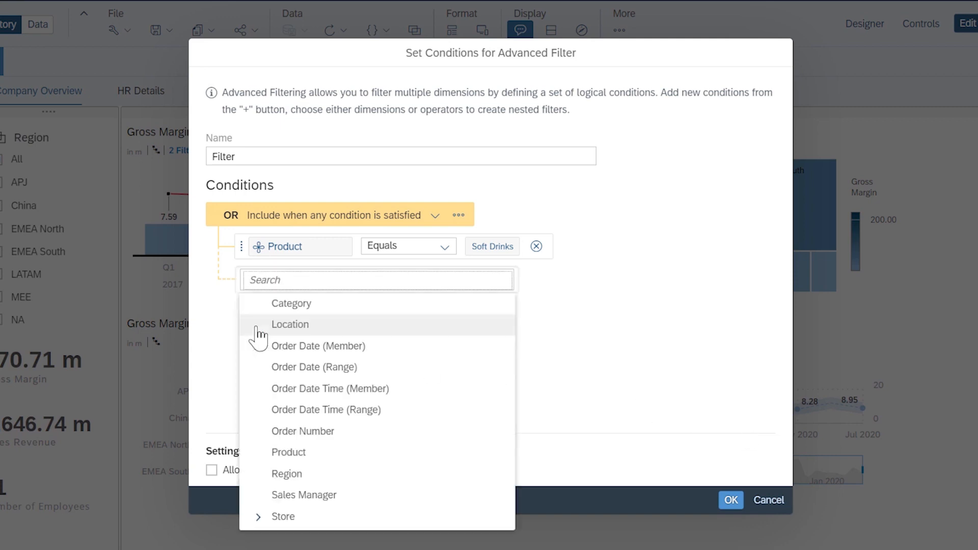
left_click(287, 473)
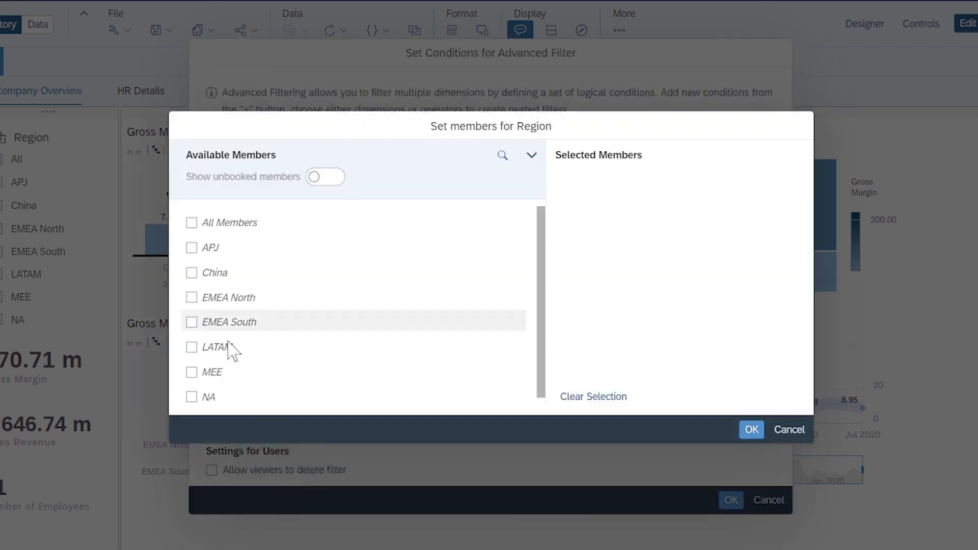
left_click(191, 247)
left_click(192, 273)
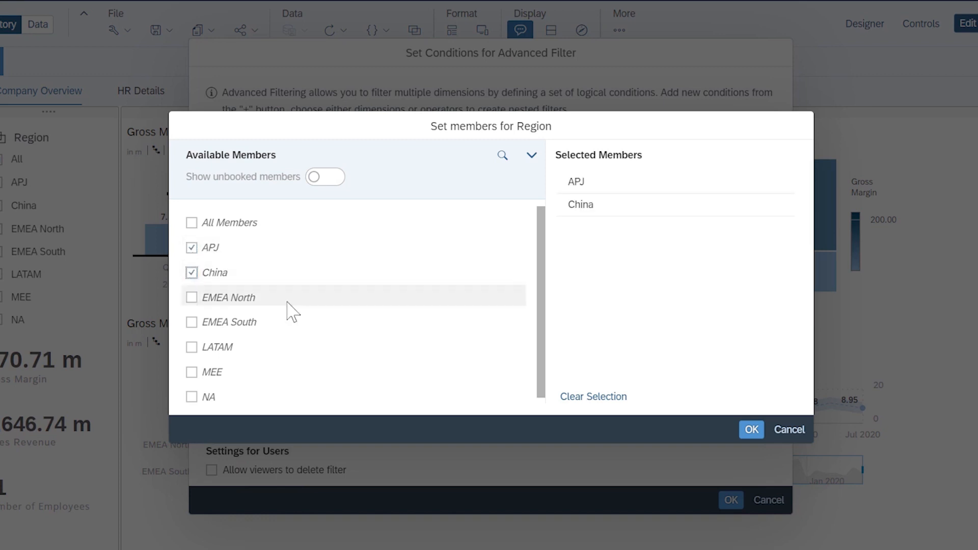
left_click(751, 429)
Review the logical operators for the conditions, keep OR - Include when any condition is satisfied, and apply the advanced filter
left_click(435, 216)
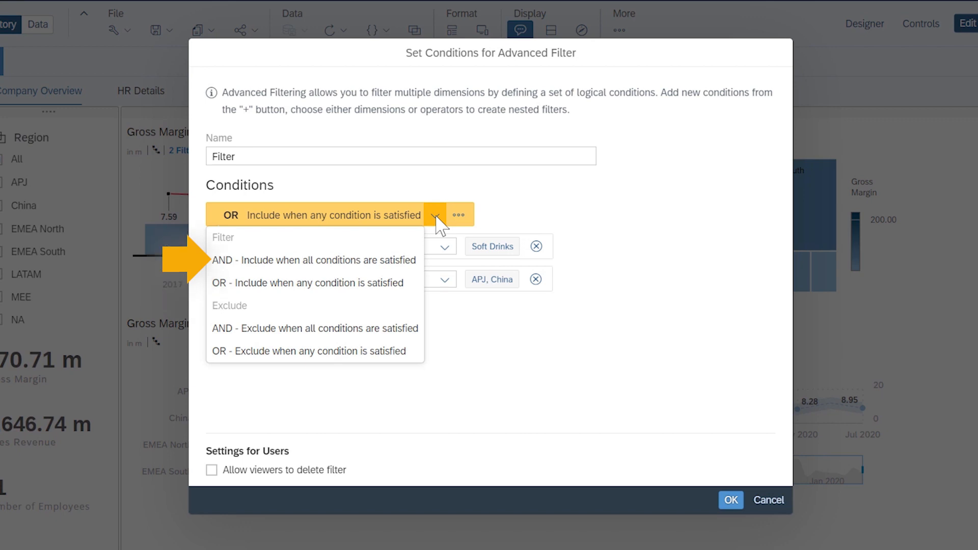
left_click(458, 319)
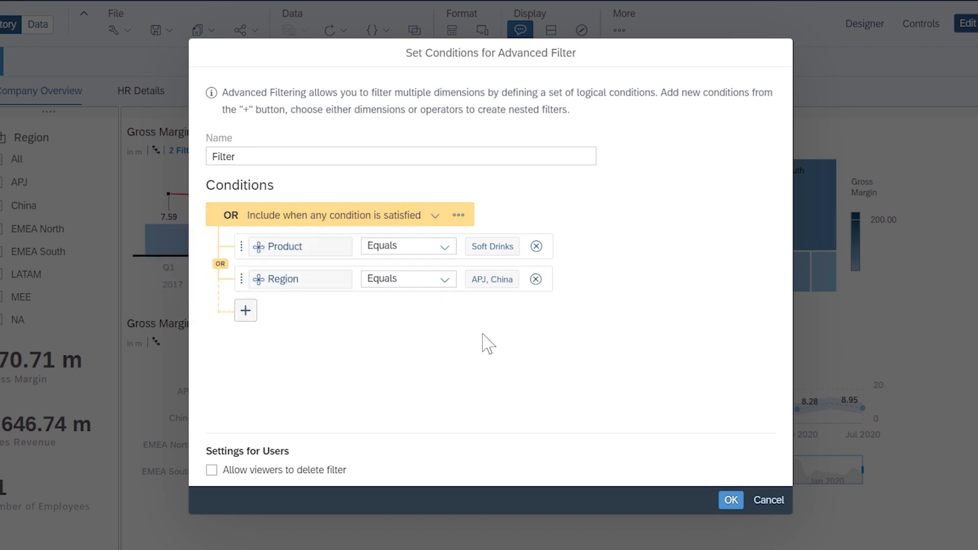
left_click(718, 501)
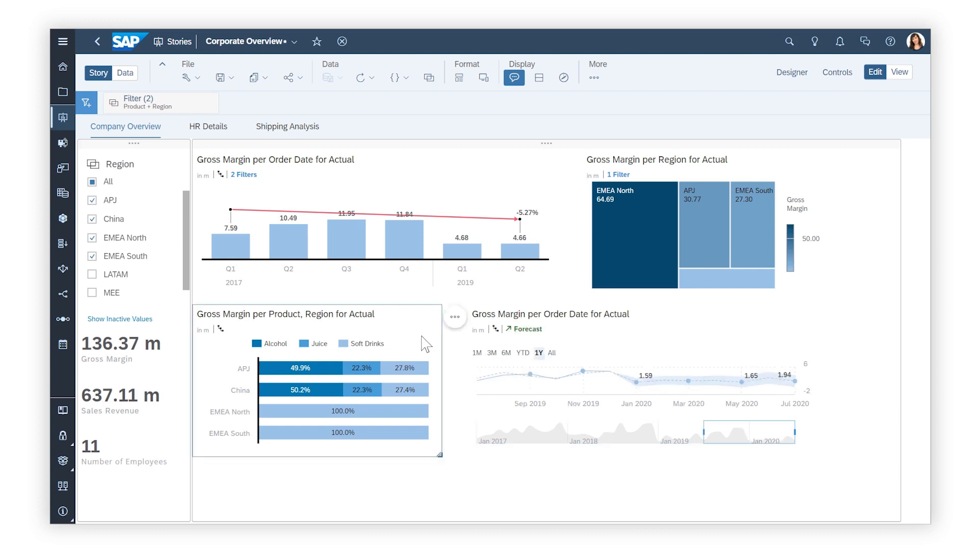
Review the story, page and widget filters affecting the Gross Margin per Product, Region chart and switch the story to view mode
left_click(838, 74)
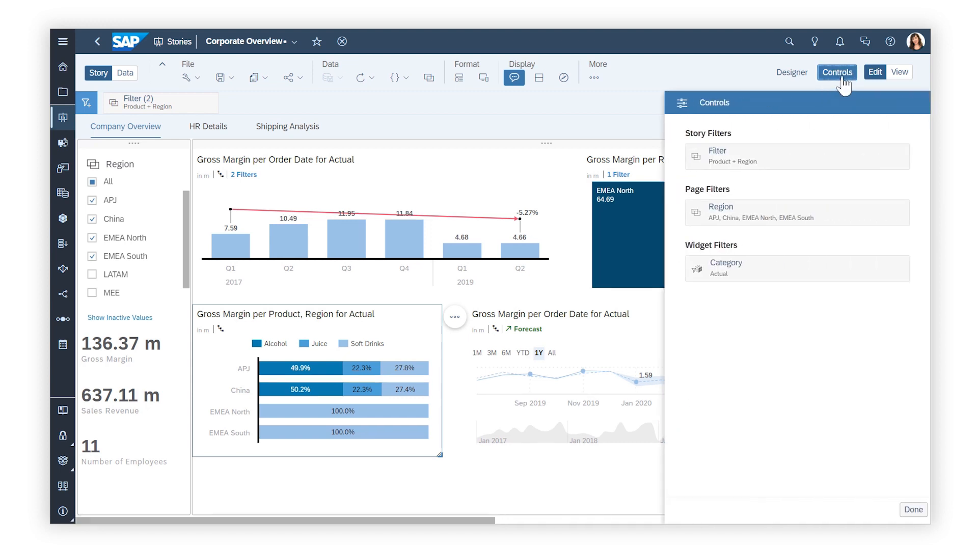
left_click(840, 73)
left_click(899, 73)
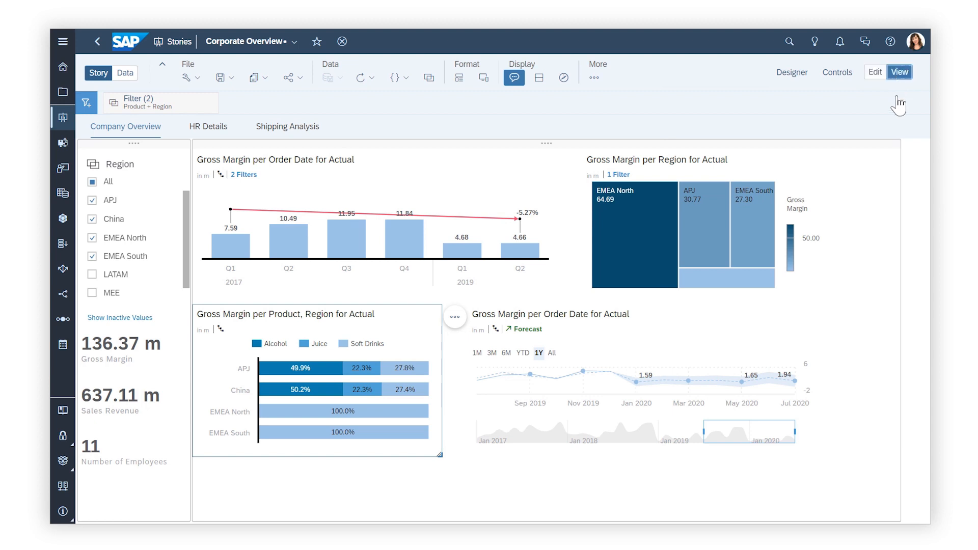